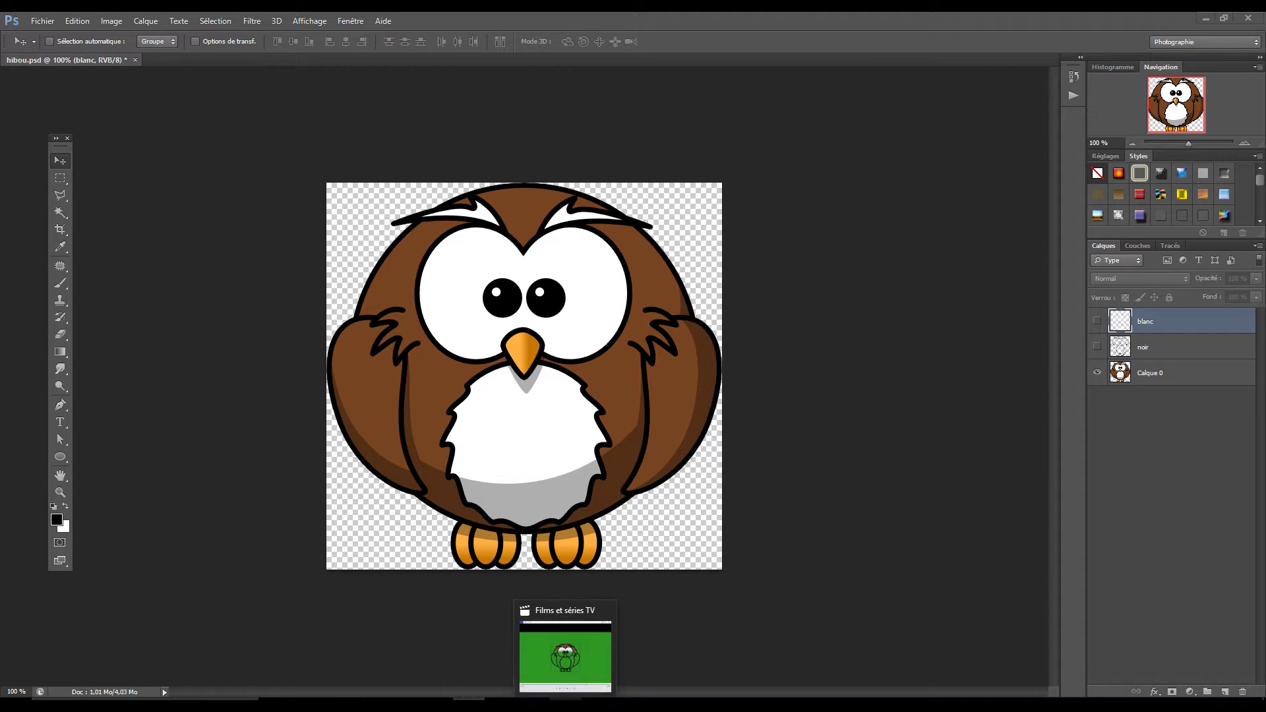
Step: Switch to the Films et séries TV player, play the owl drawing animation from the beginning, and close the player
click(566, 656)
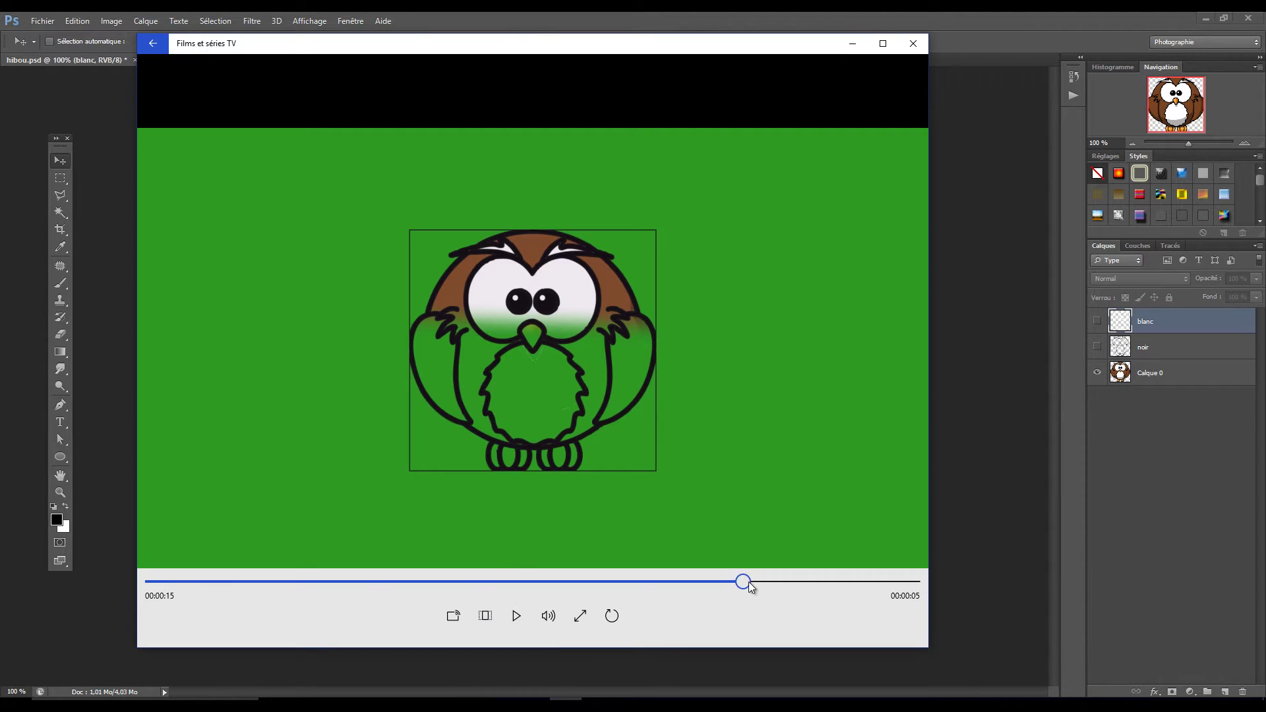
mouse_move(749, 581)
mouse_down()
mouse_move(260, 551)
mouse_move(108, 557)
mouse_up()
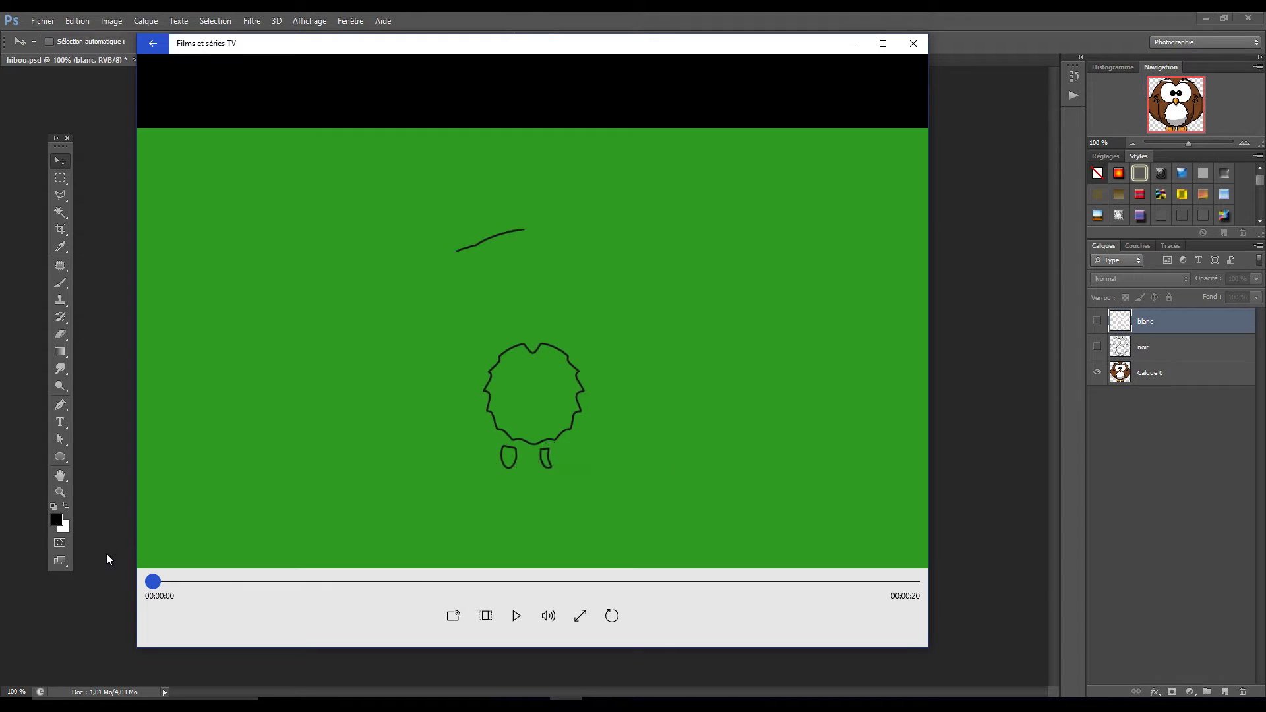
click(516, 617)
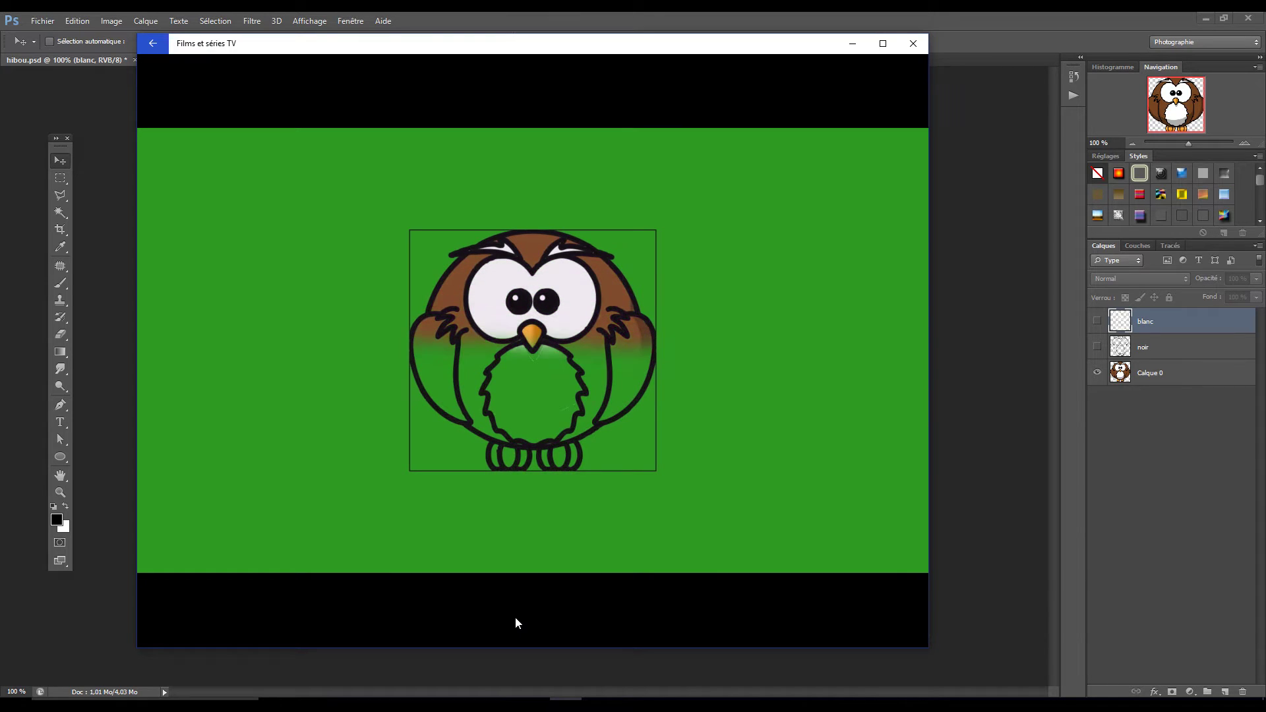
click(913, 44)
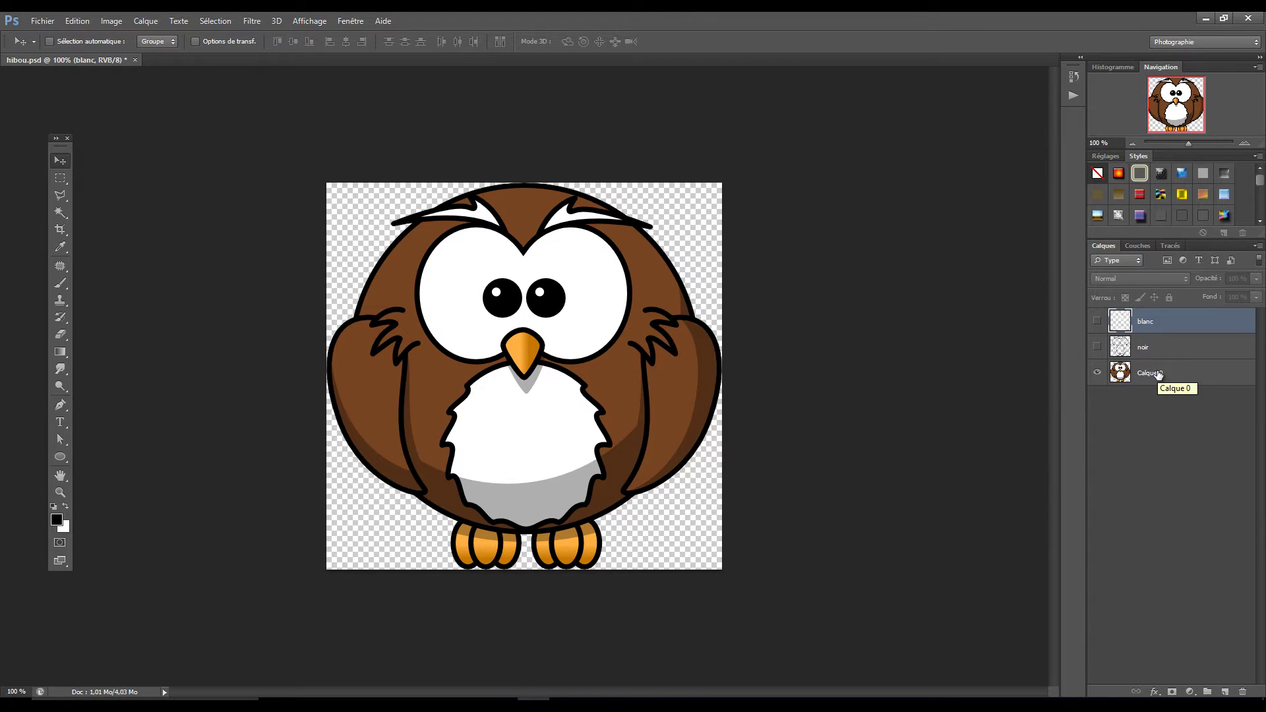
Step: Duplicate the Calque 0 layer and select the owl's white eyes, white belly and brown areas on the copy with the Magic Wand
drag(1158, 374, 1224, 691)
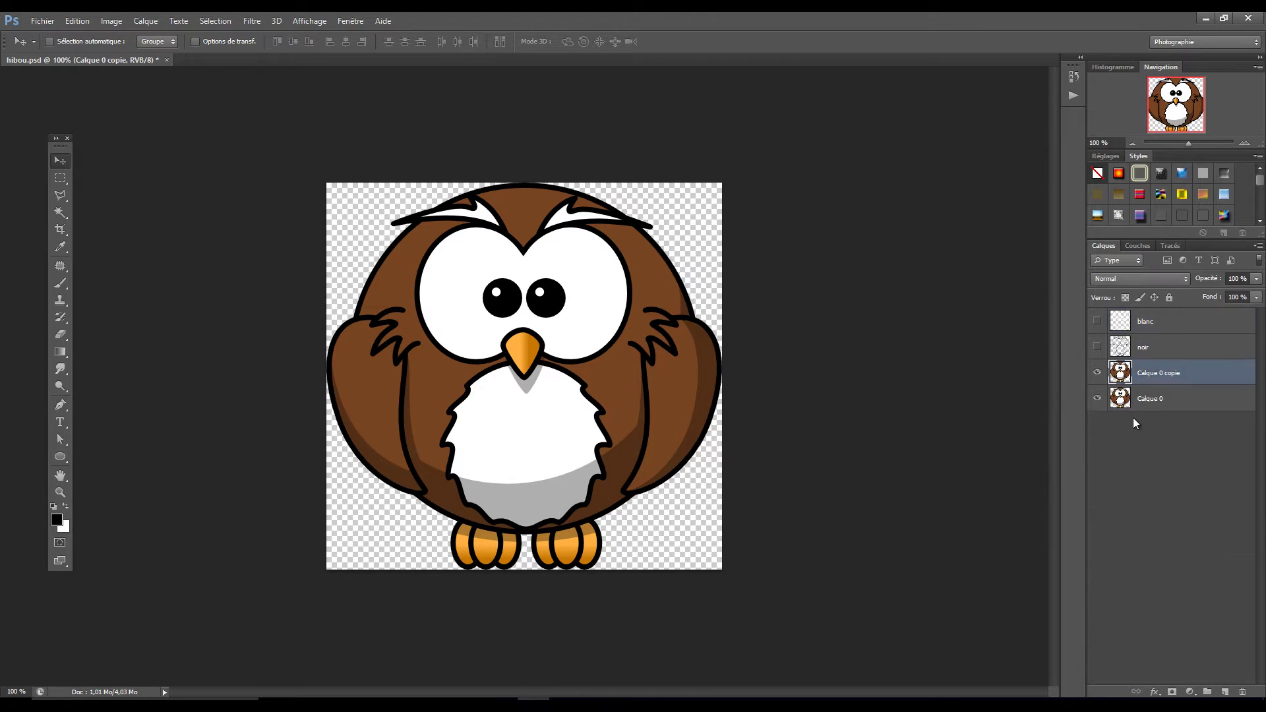
click(60, 212)
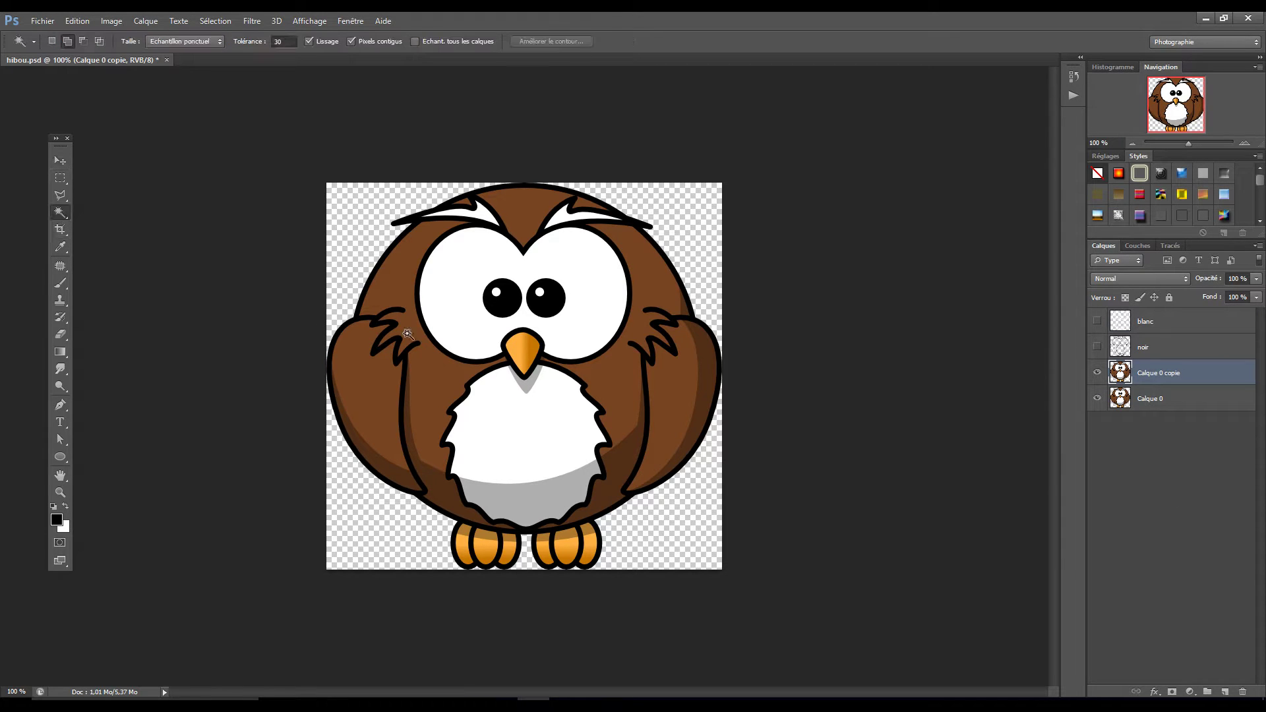
click(473, 348)
click(475, 446)
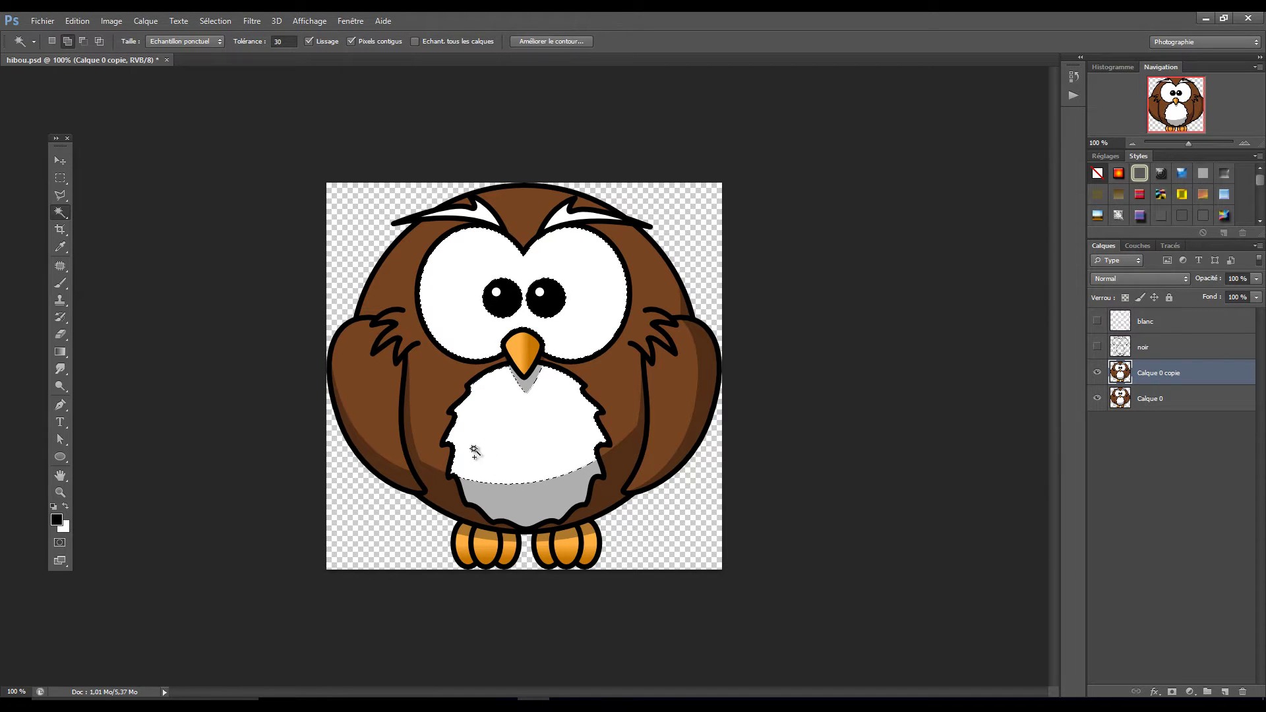
click(424, 404)
click(385, 399)
click(692, 443)
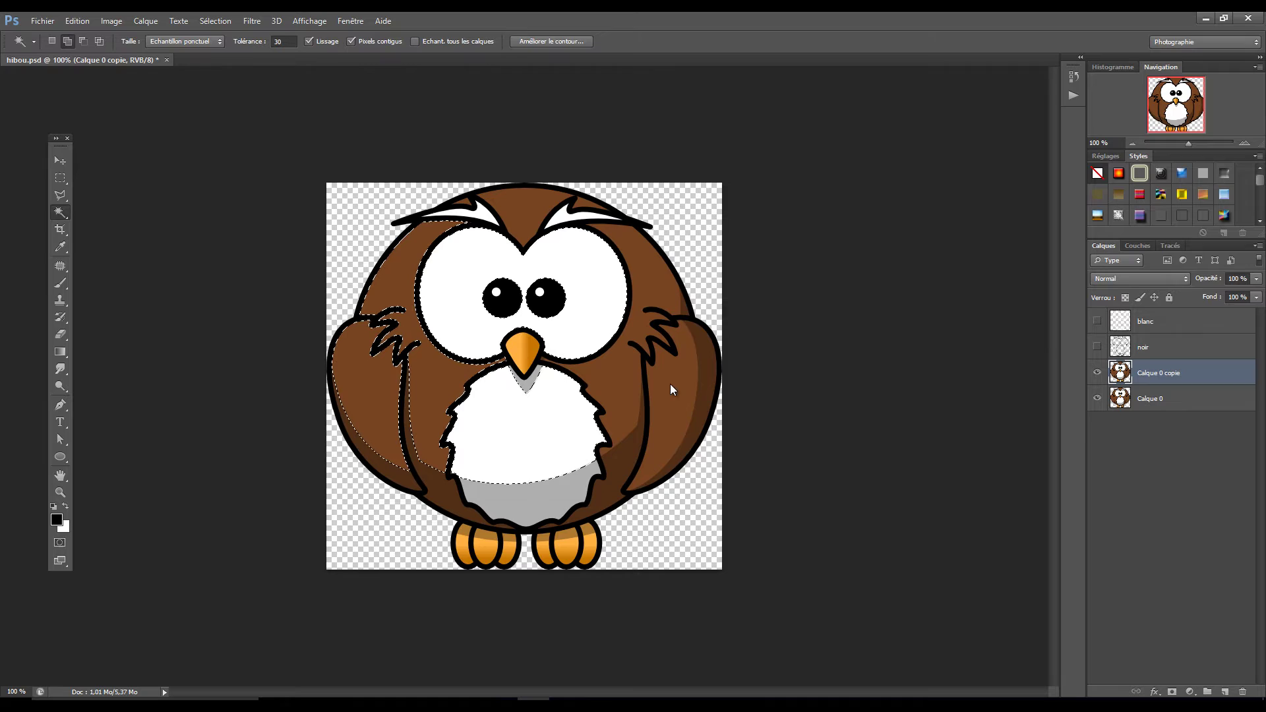
click(616, 393)
click(619, 472)
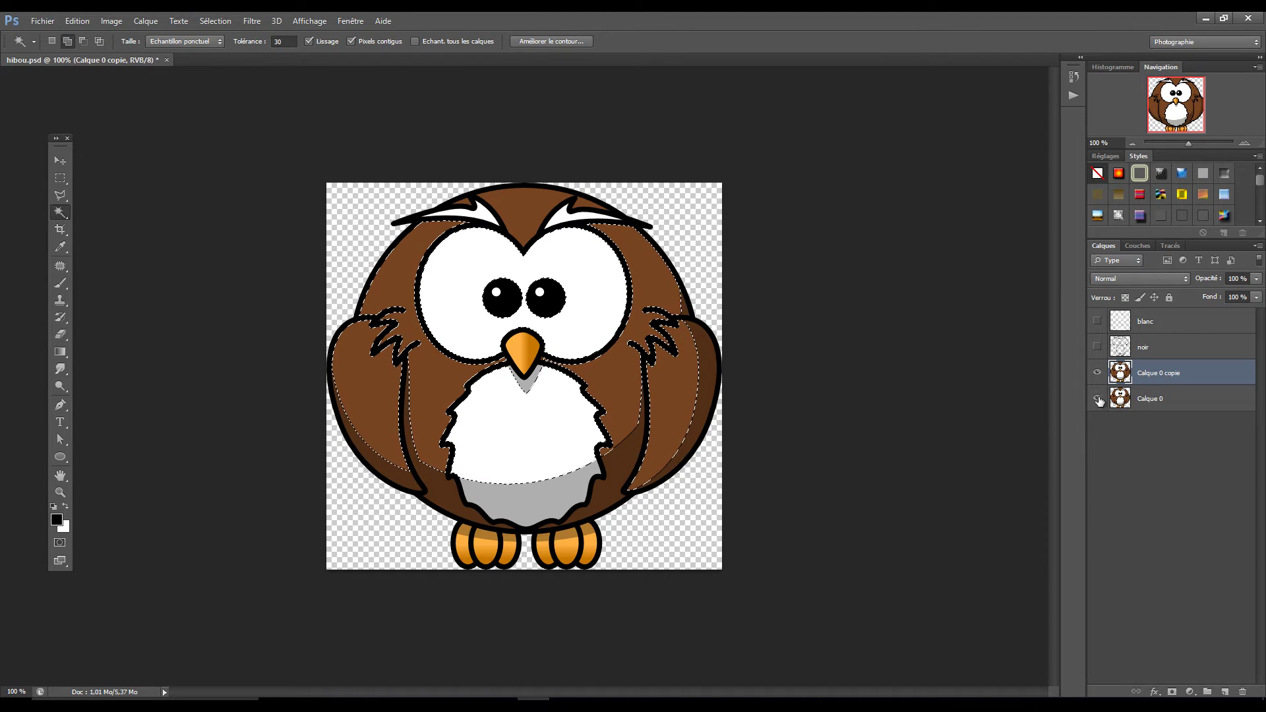
Step: Hide the Calque 0 copie and Calque 0 layers and clear the selection
click(1097, 373)
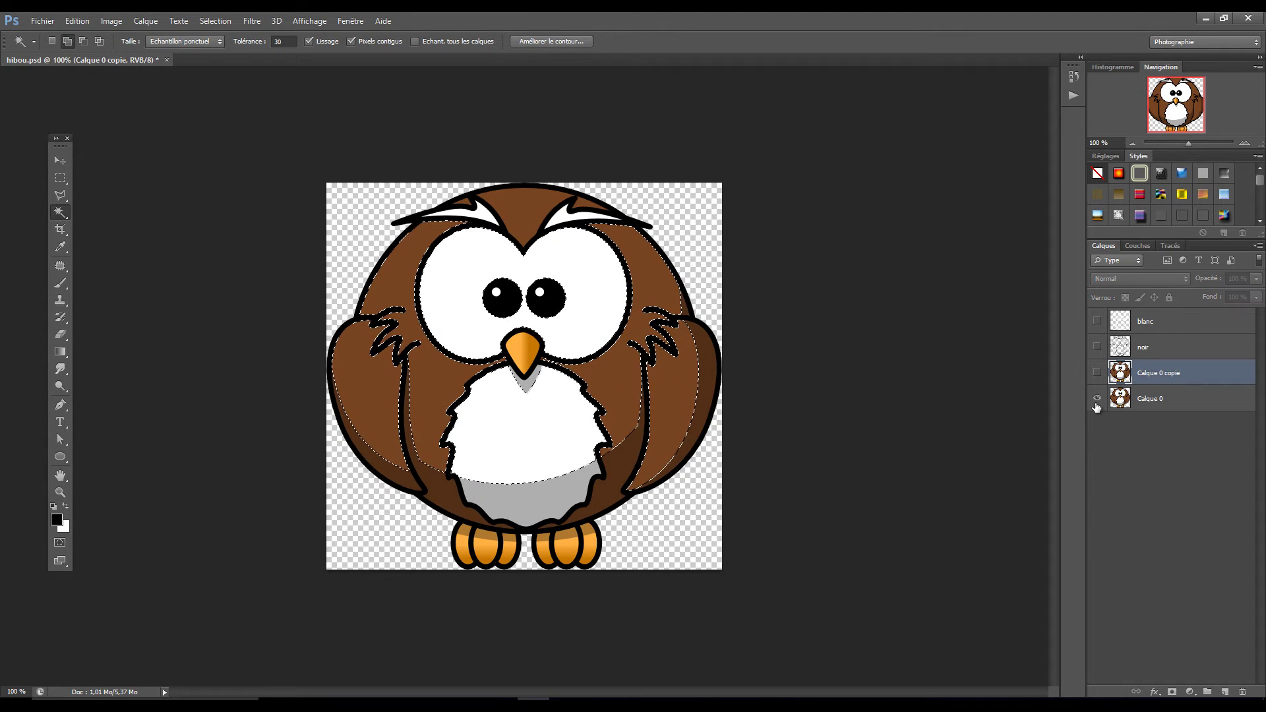
click(1097, 400)
click(215, 21)
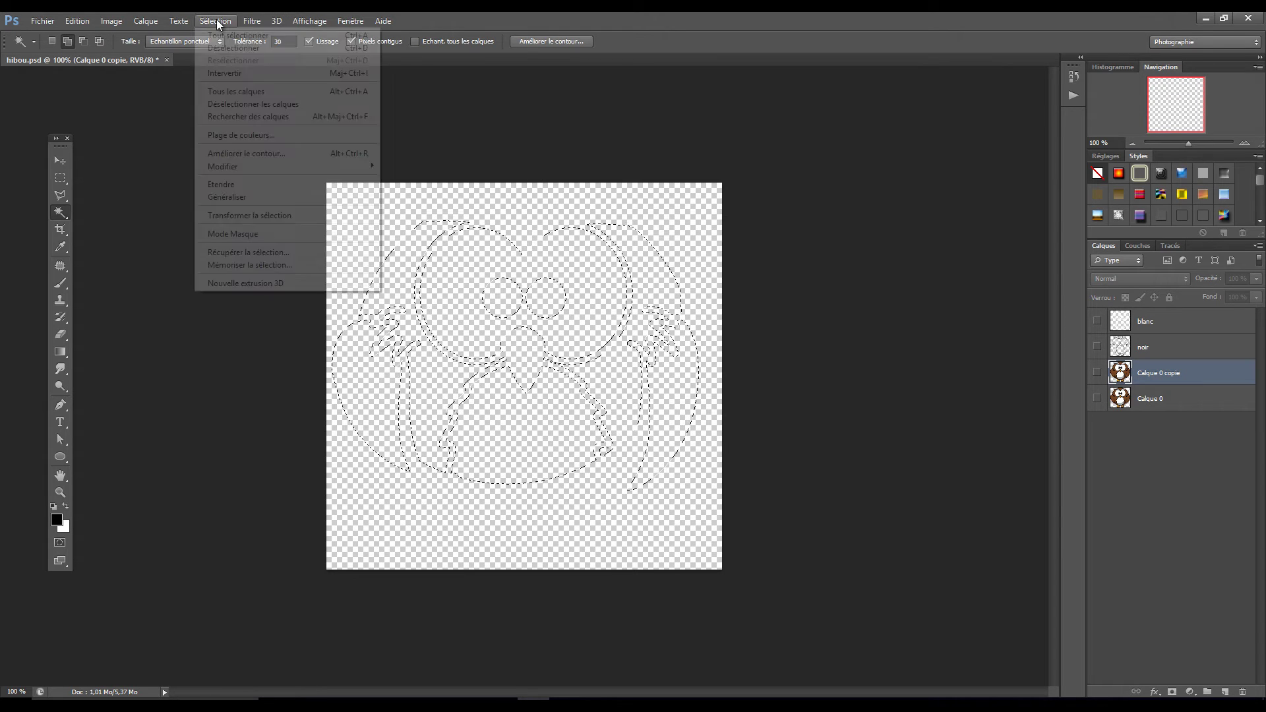
click(225, 49)
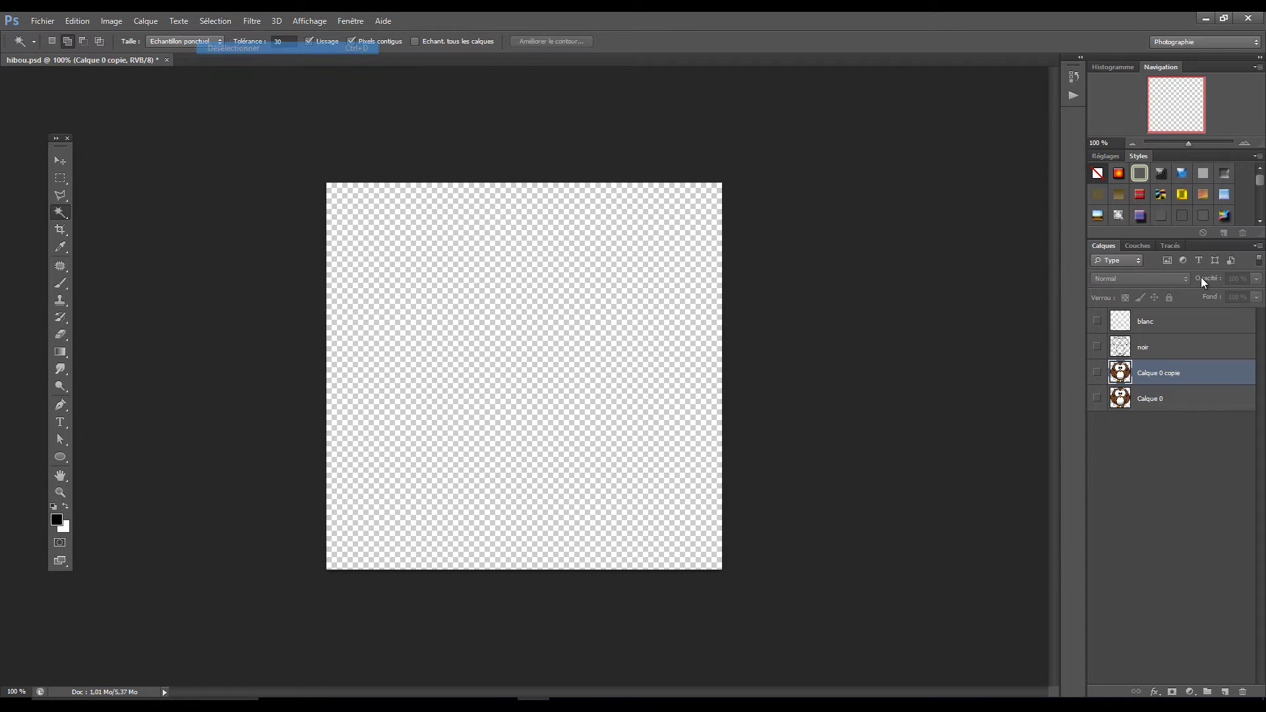
Step: Show the noir layer, select its black owl outline with the Magic Wand, look up the Fill command, and deselect
click(1096, 348)
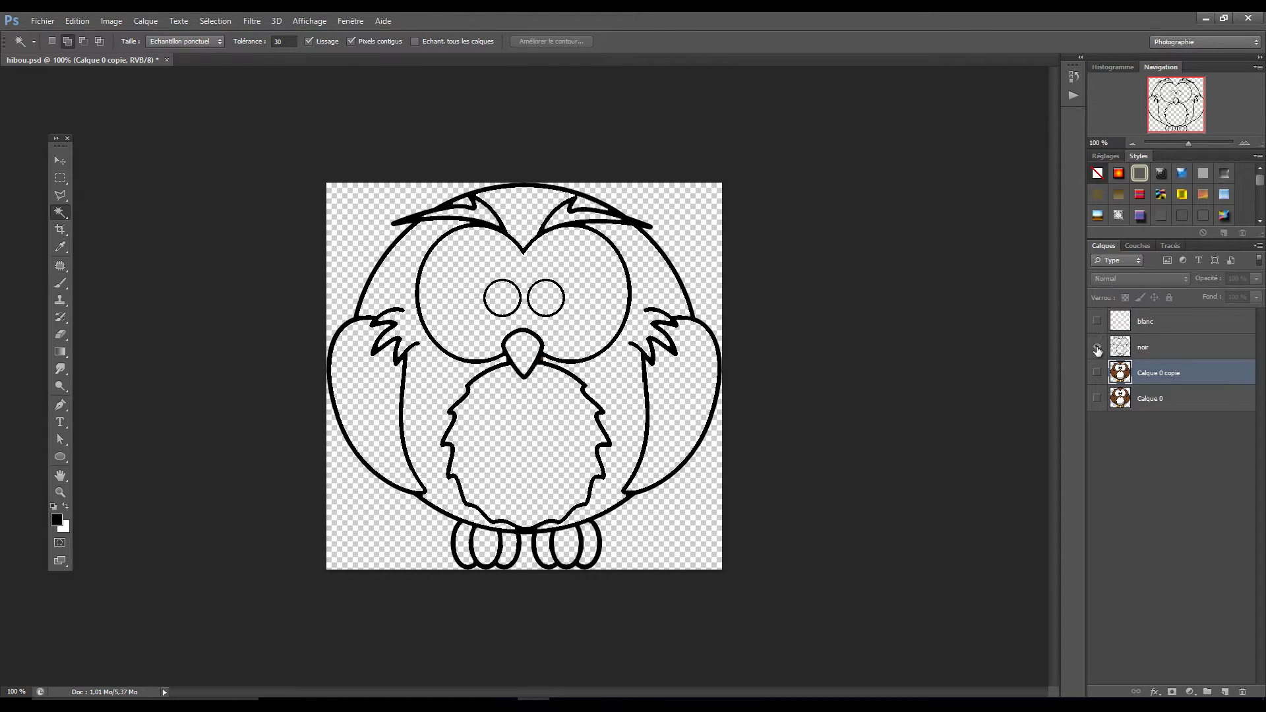
click(646, 393)
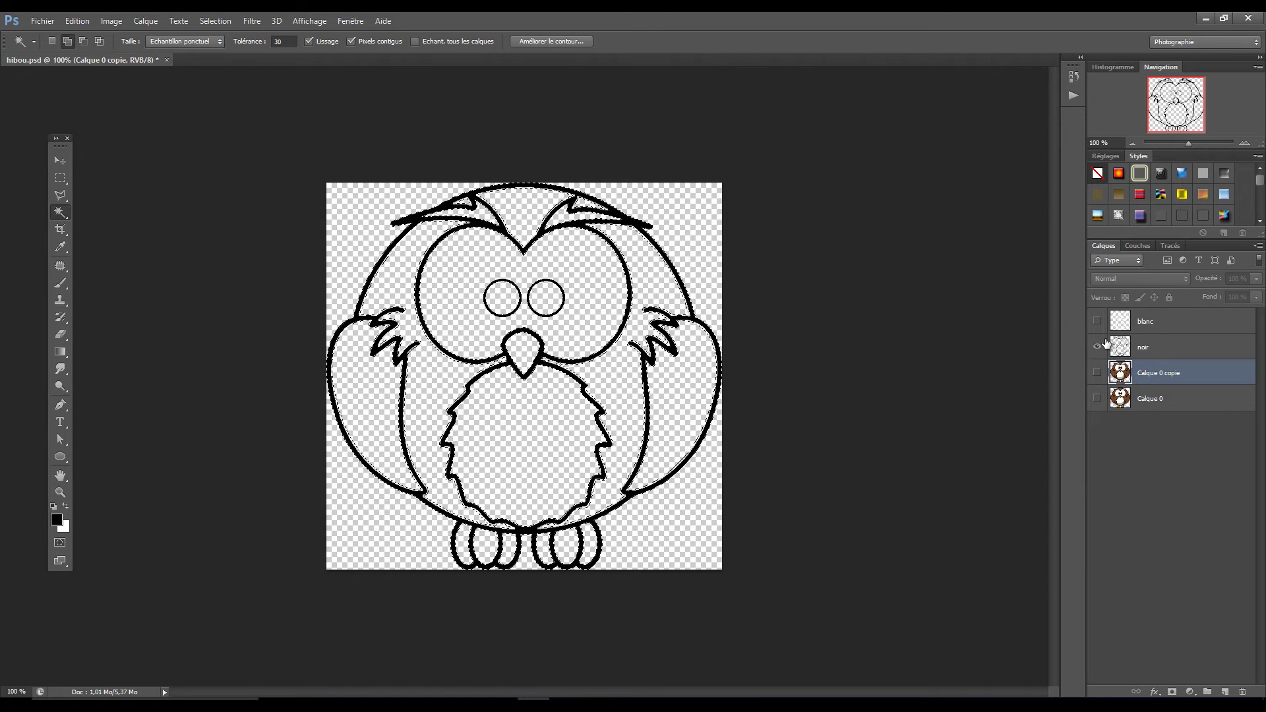
click(74, 21)
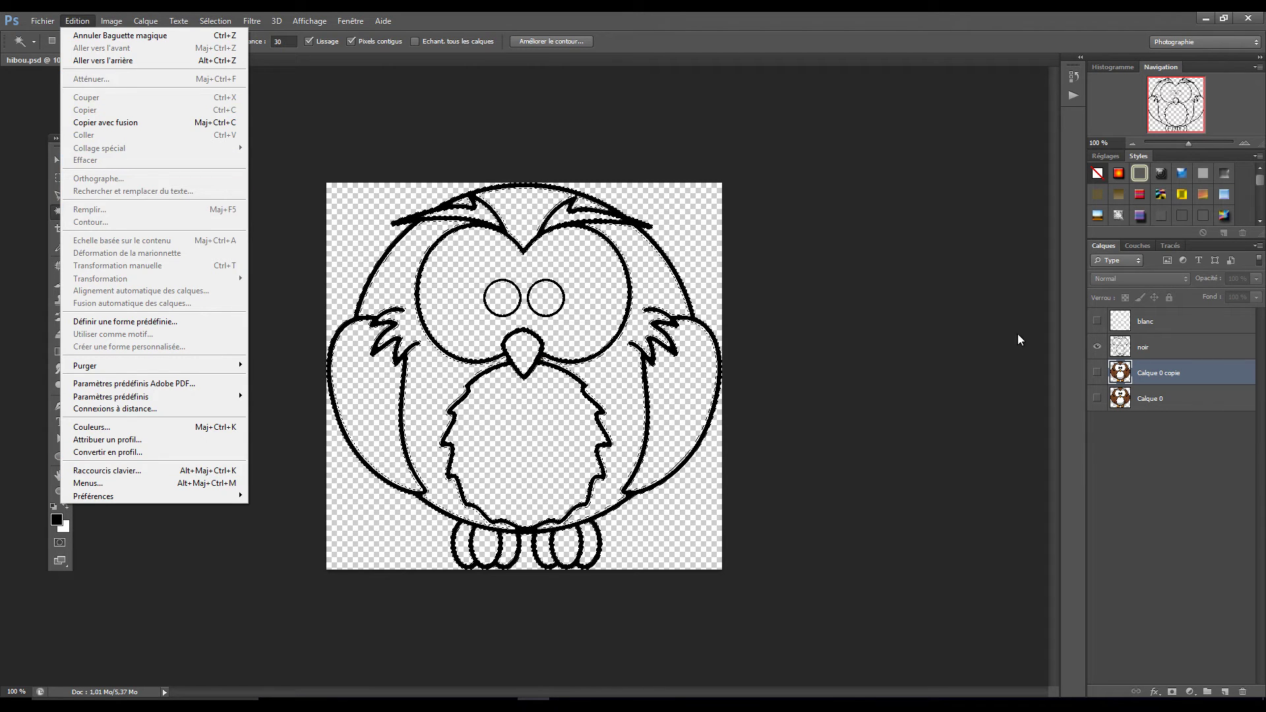
click(1151, 346)
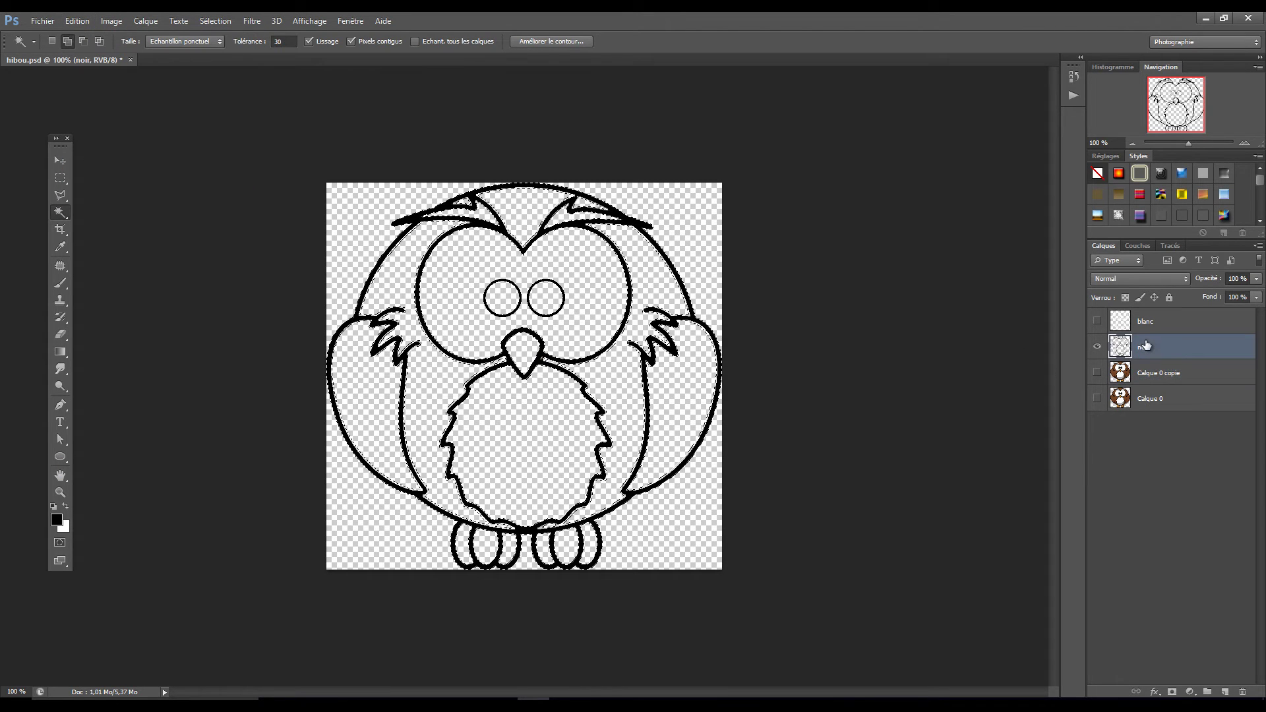
click(73, 20)
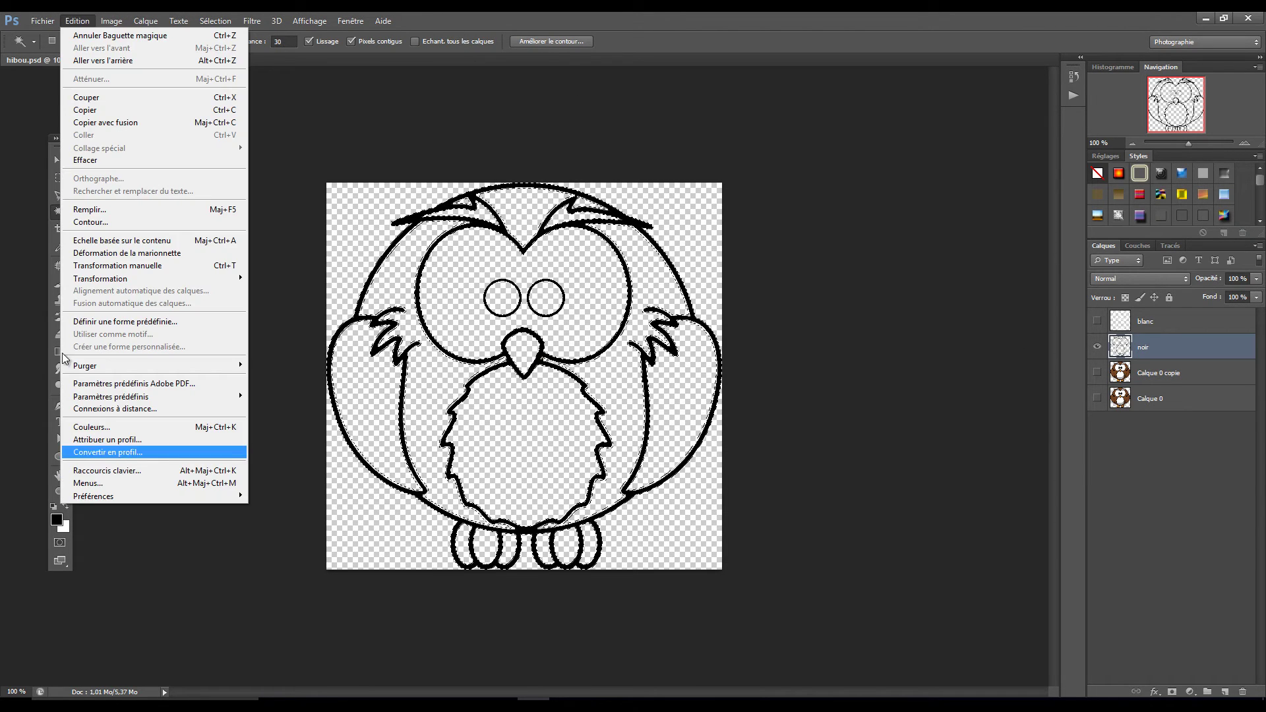
click(92, 209)
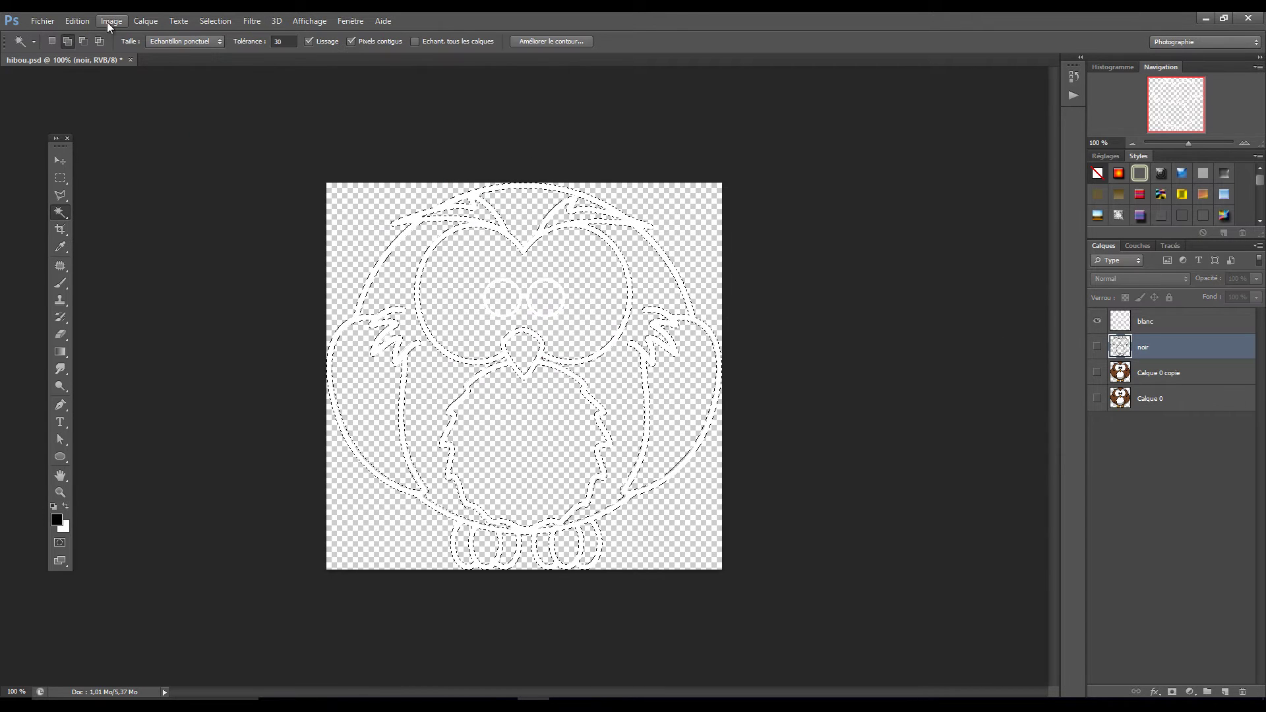
click(218, 20)
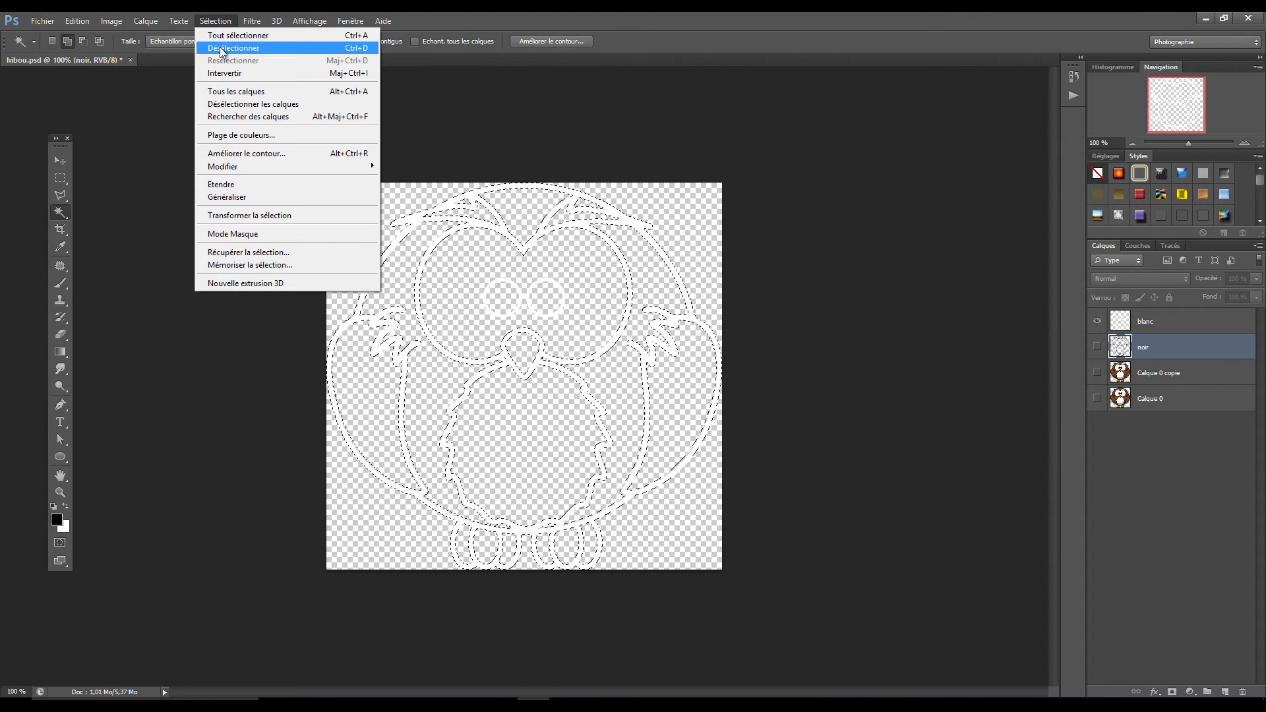
click(220, 49)
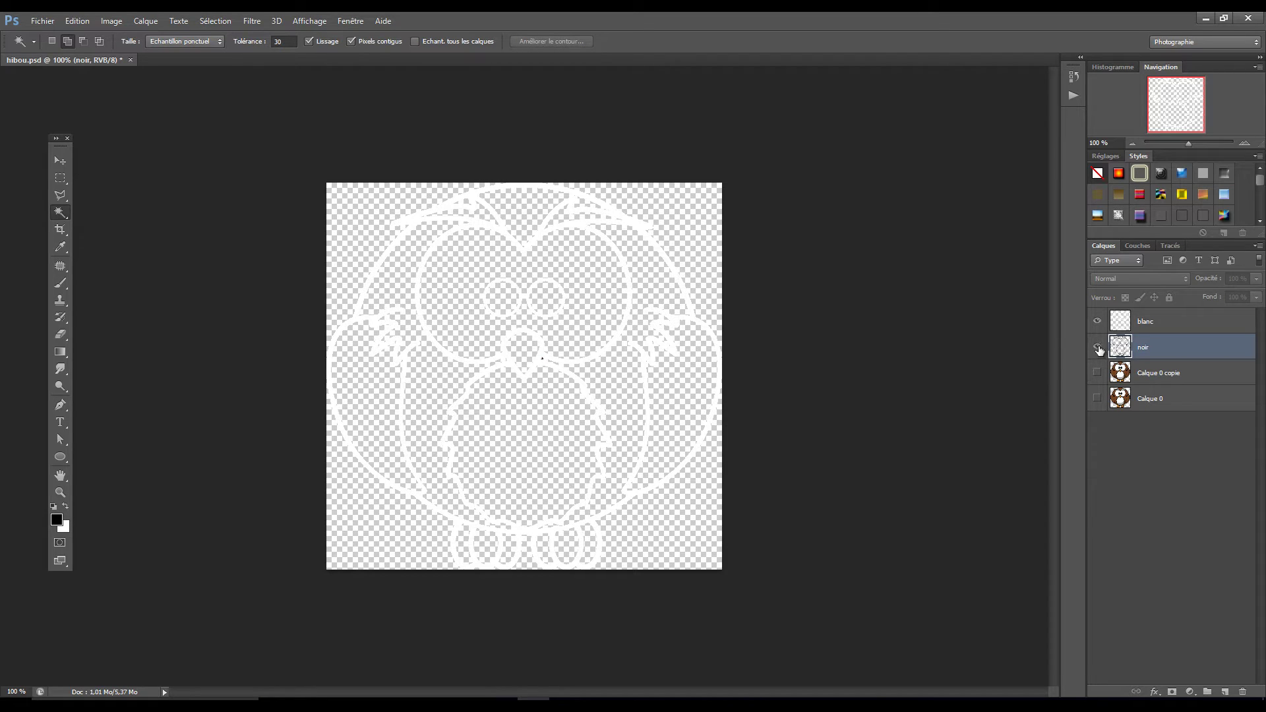
Step: Delete the Calque 0 copie layer and show only the original Calque 0 owl
click(1180, 375)
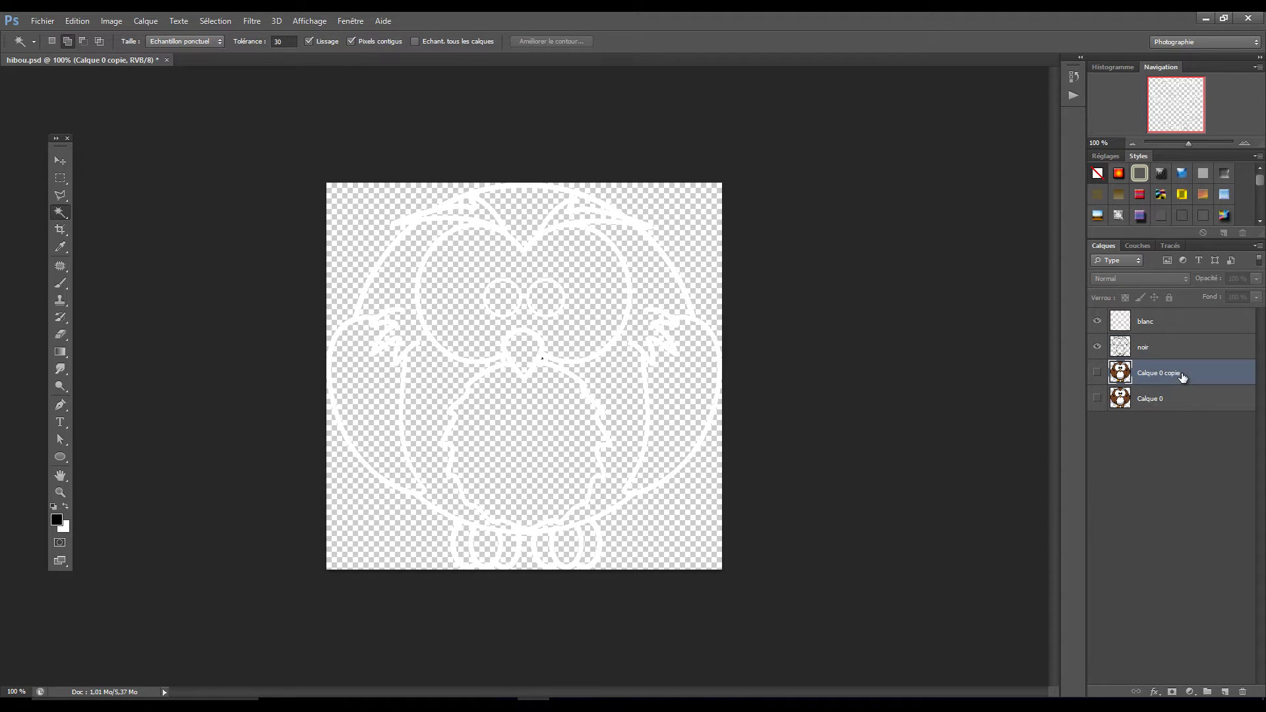
key(Delete)
click(1092, 373)
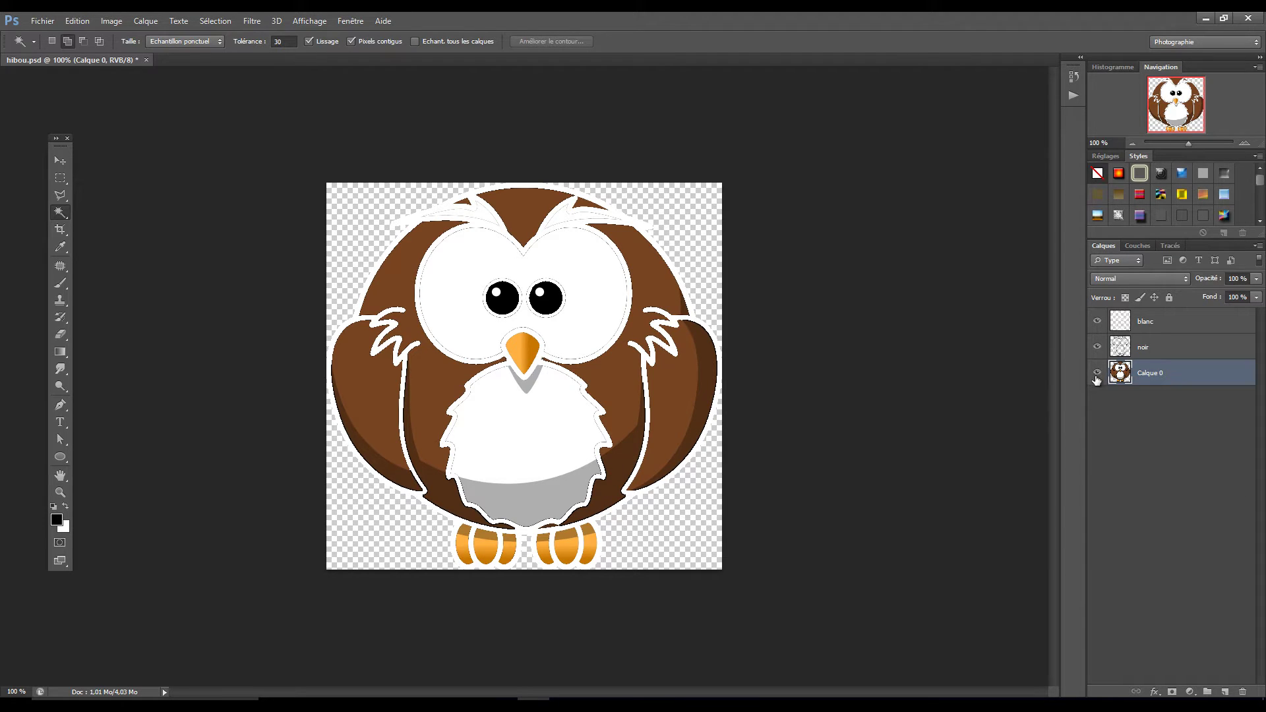
drag(1098, 348, 1098, 323)
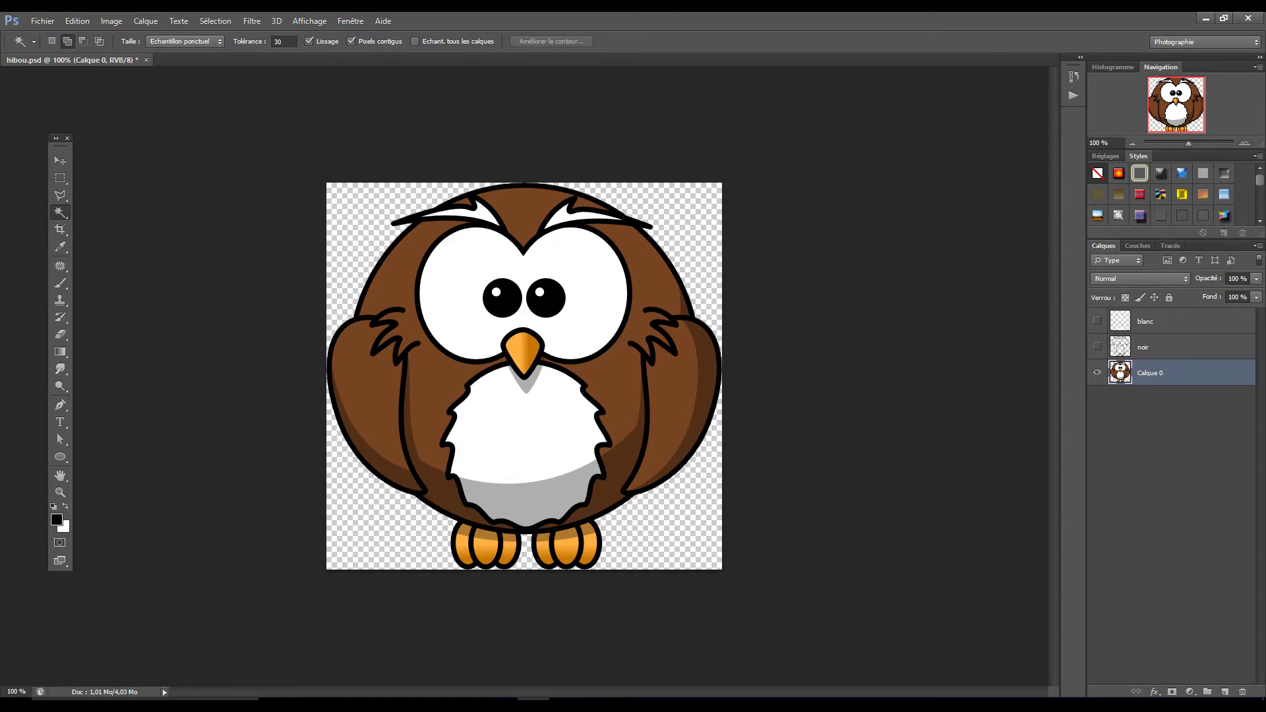
Step: Examine the noir and blanc outline layers one at a time with the Calque 0 layer hidden
click(1097, 372)
click(1097, 347)
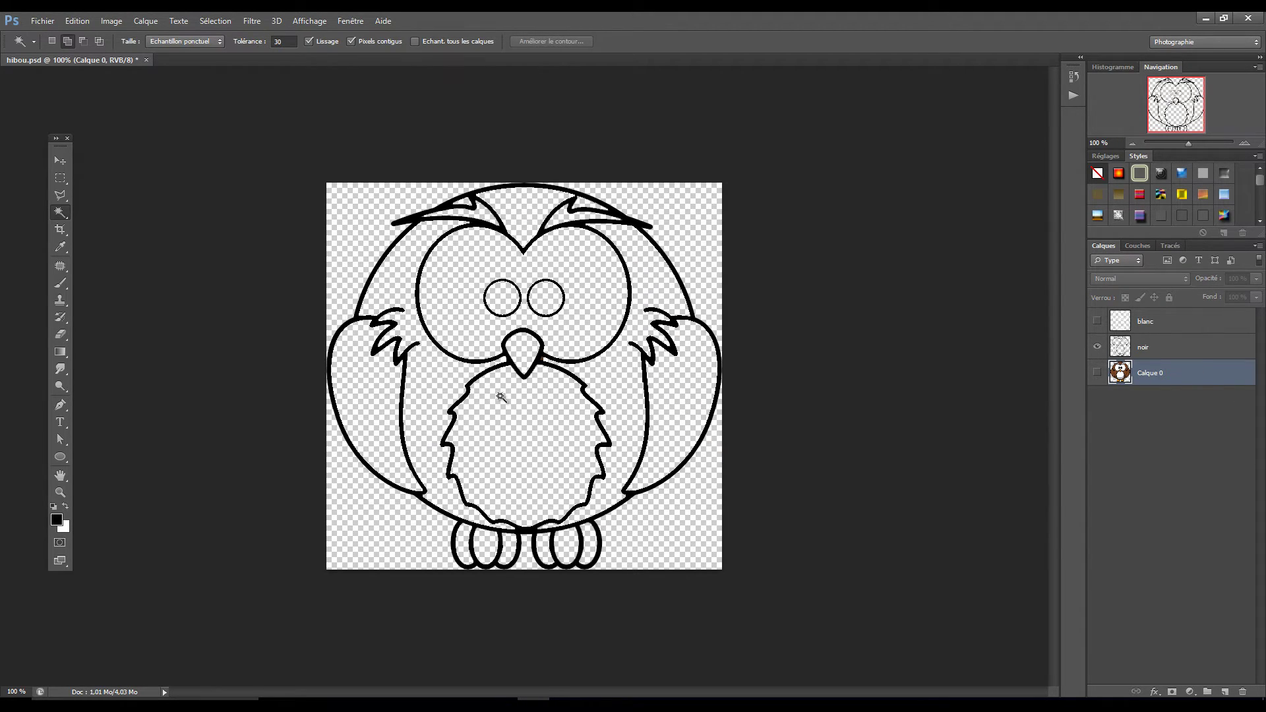
click(1096, 346)
click(1098, 321)
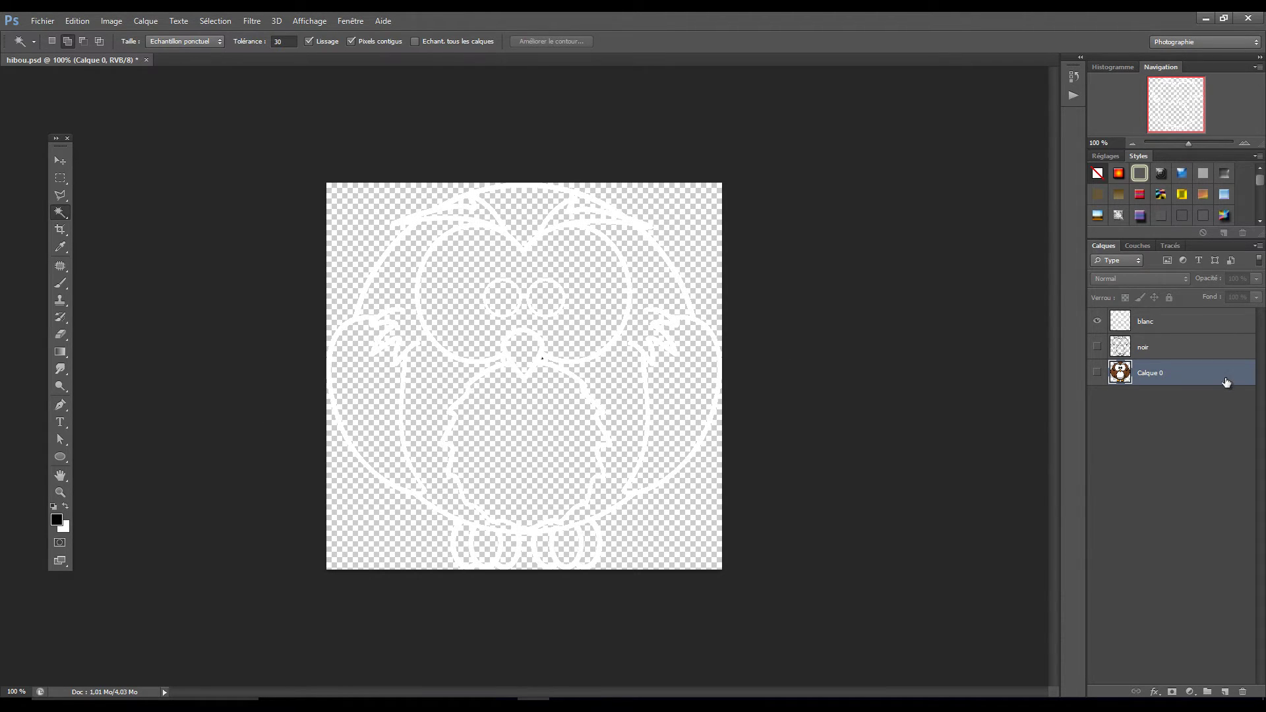
click(1097, 321)
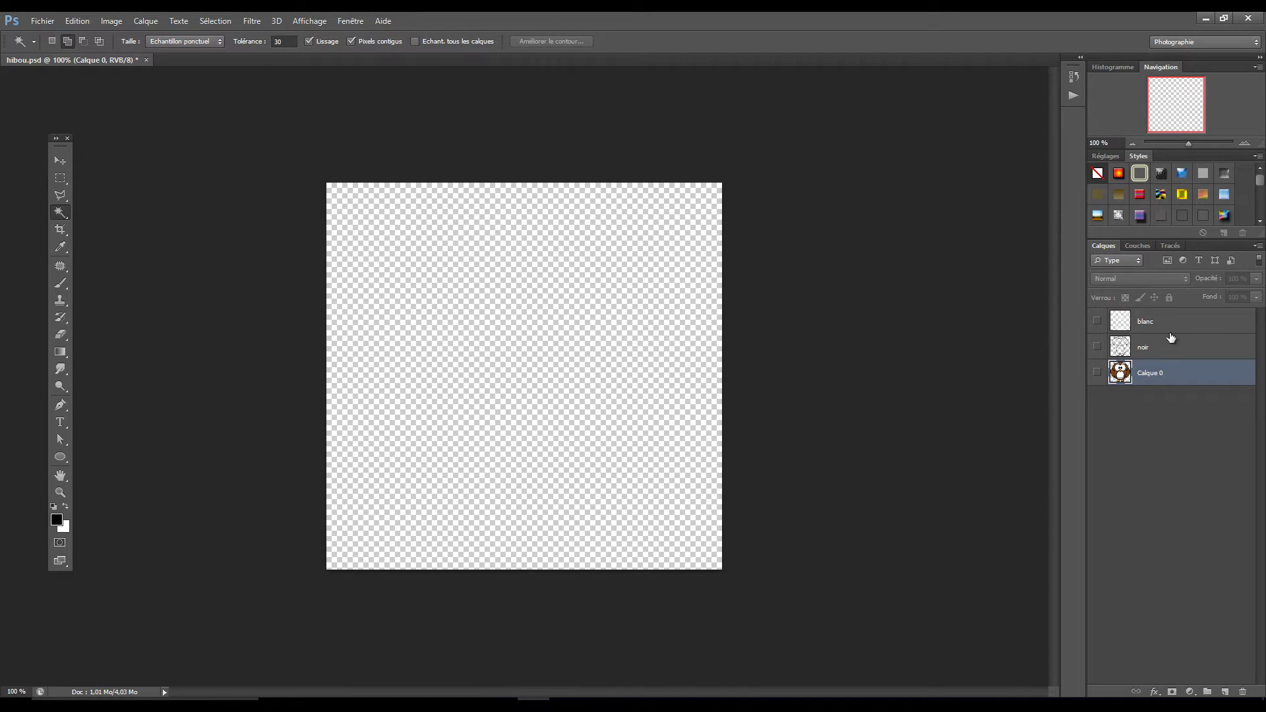
Step: Make the Calque 0, noir and blanc layers all visible
click(1097, 372)
click(1096, 347)
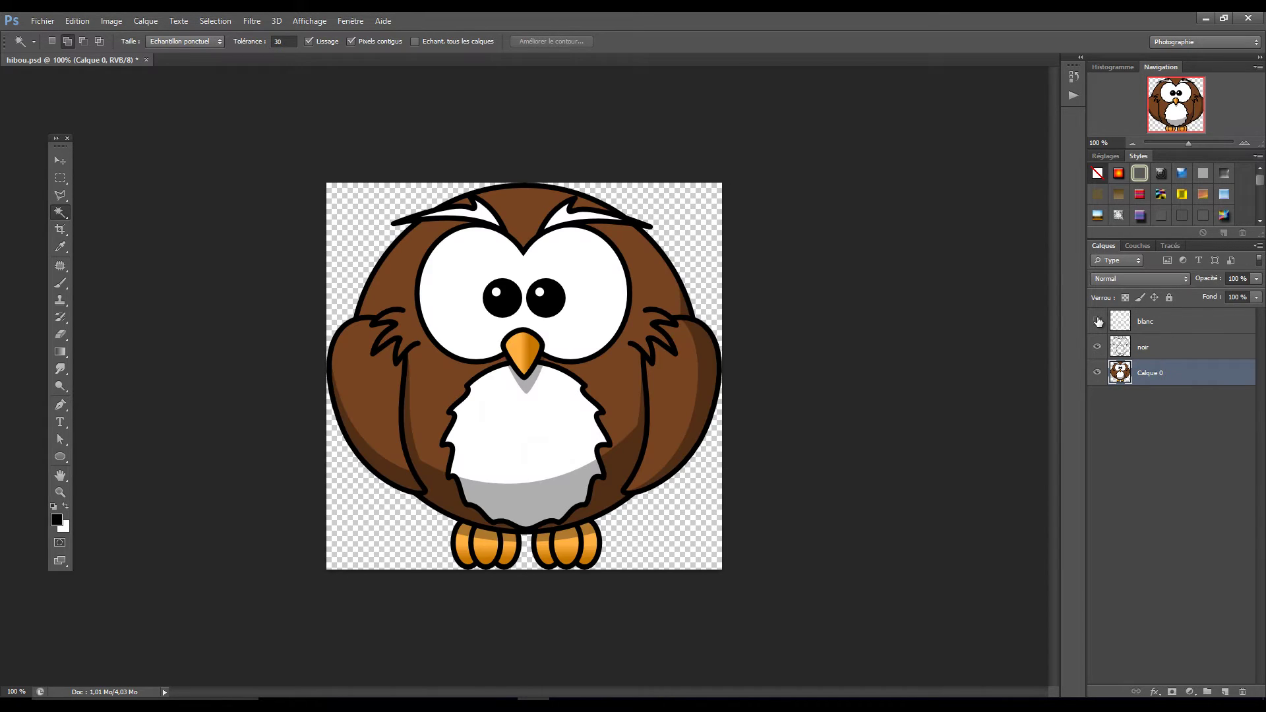
click(1097, 321)
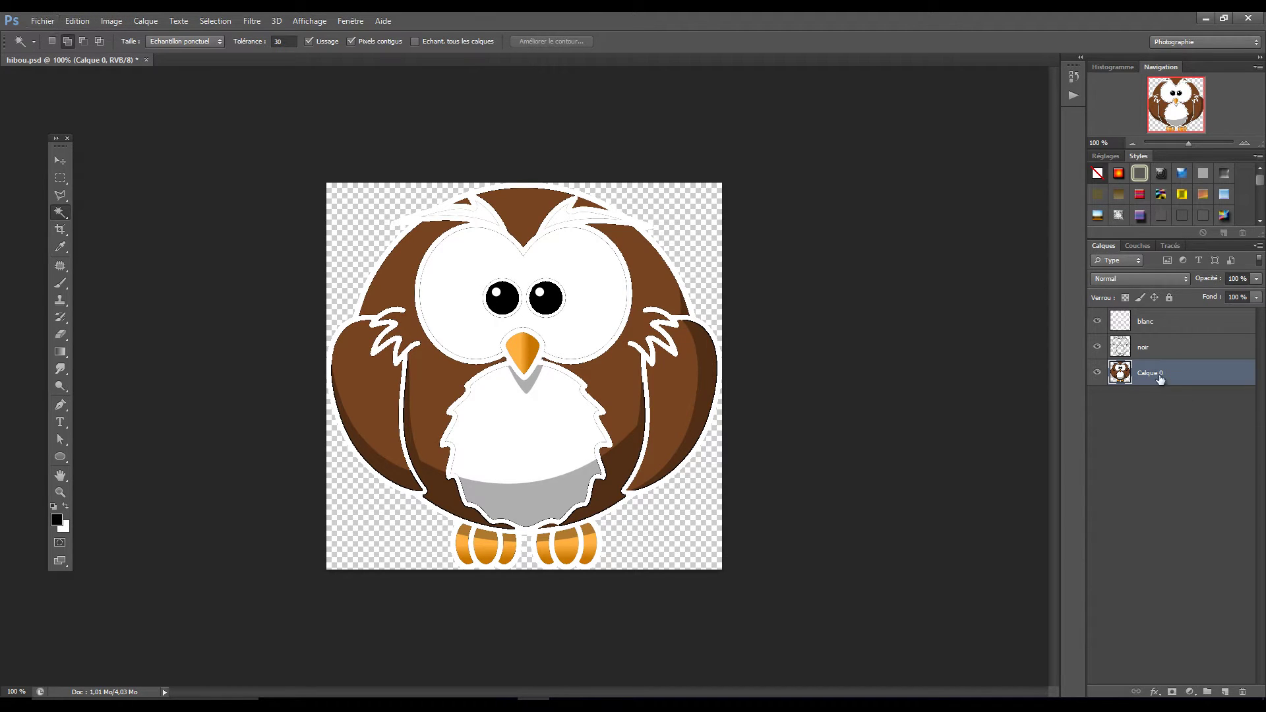
Step: Close Photoshop, switch to After Effects, and create an HDV 1080 25 composition at 25 fps lasting 20 seconds
click(1248, 18)
click(634, 276)
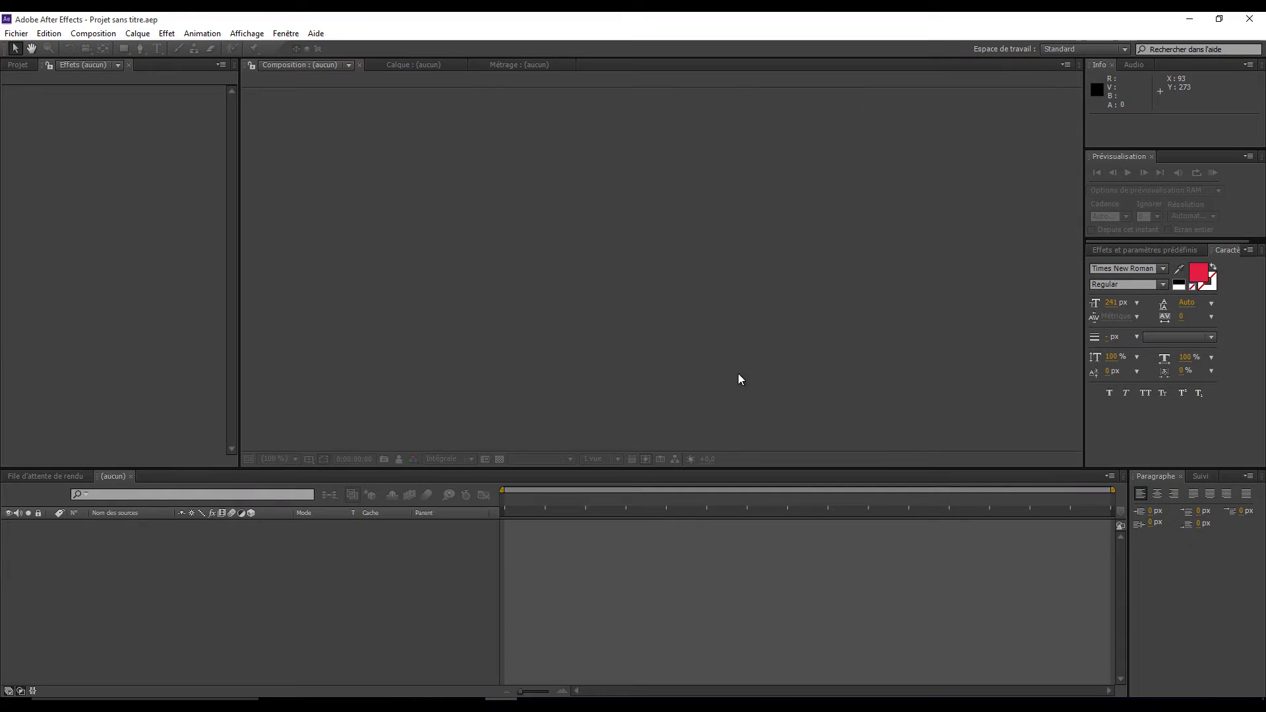
click(89, 34)
click(89, 52)
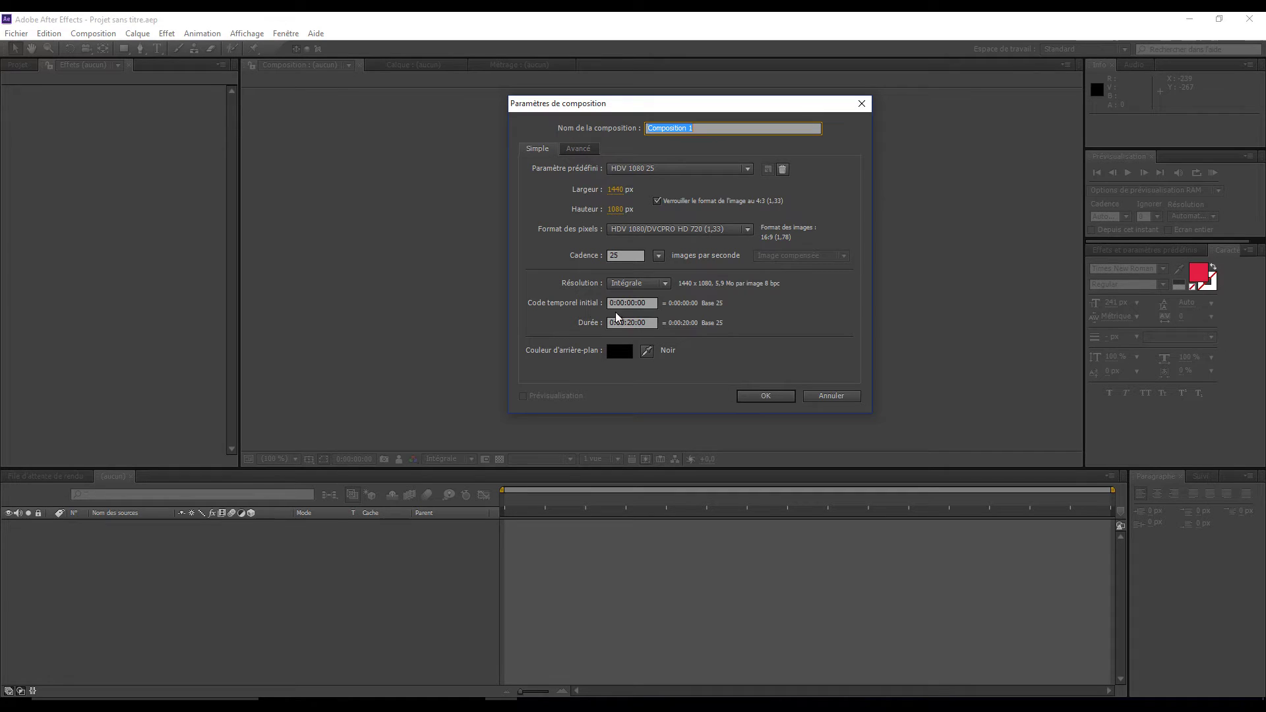
click(766, 395)
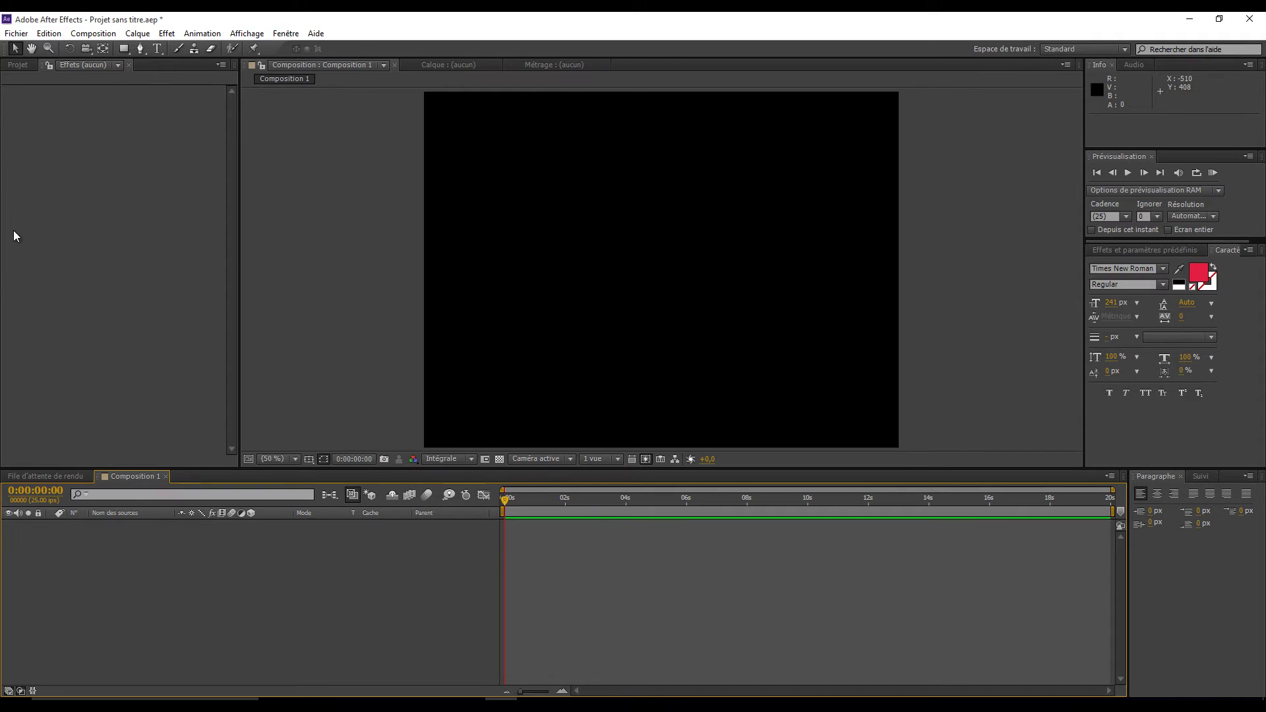
Step: Import hibou.psd as a composition that retains layer sizes, with editable layer styles
click(16, 34)
mouse_move(36, 203)
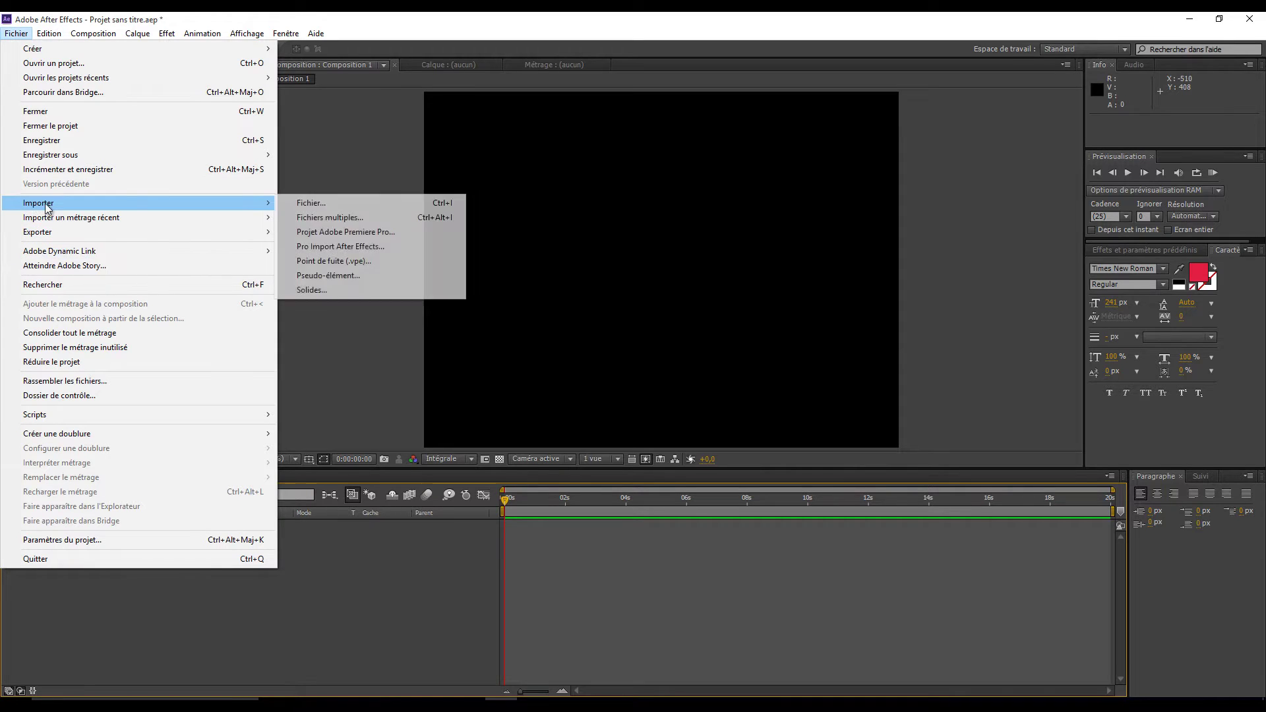
click(307, 205)
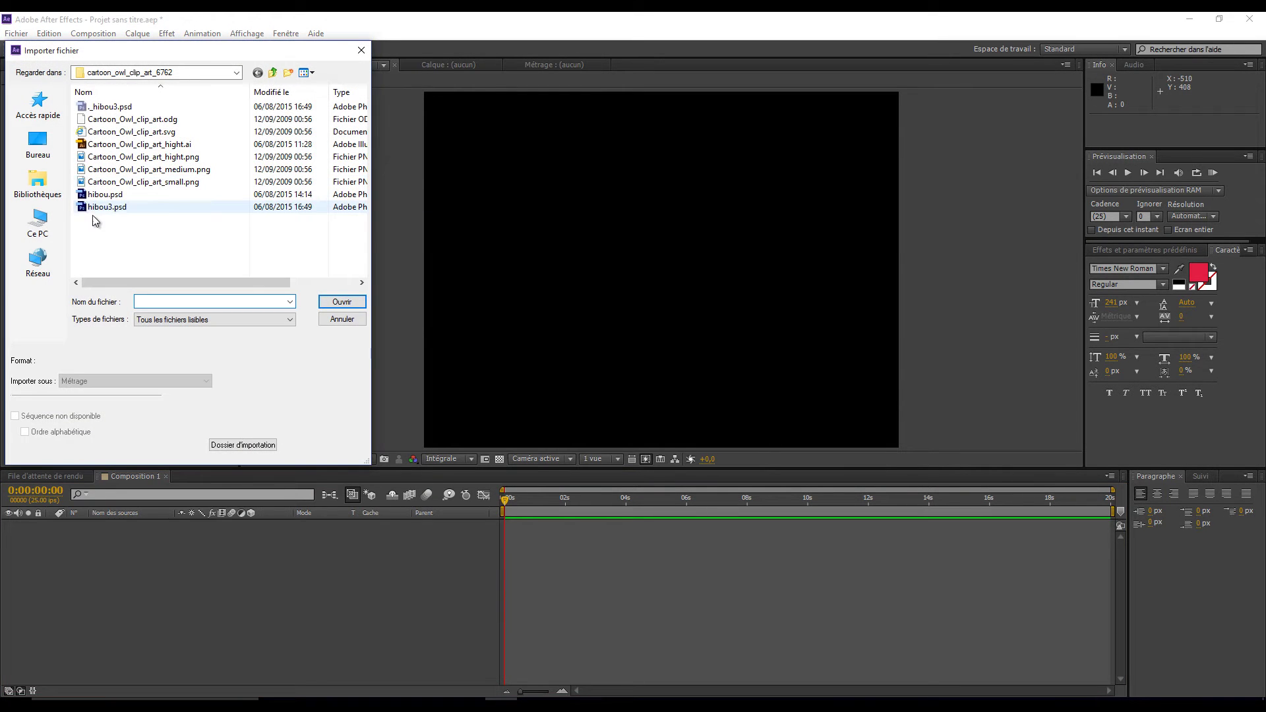
click(99, 195)
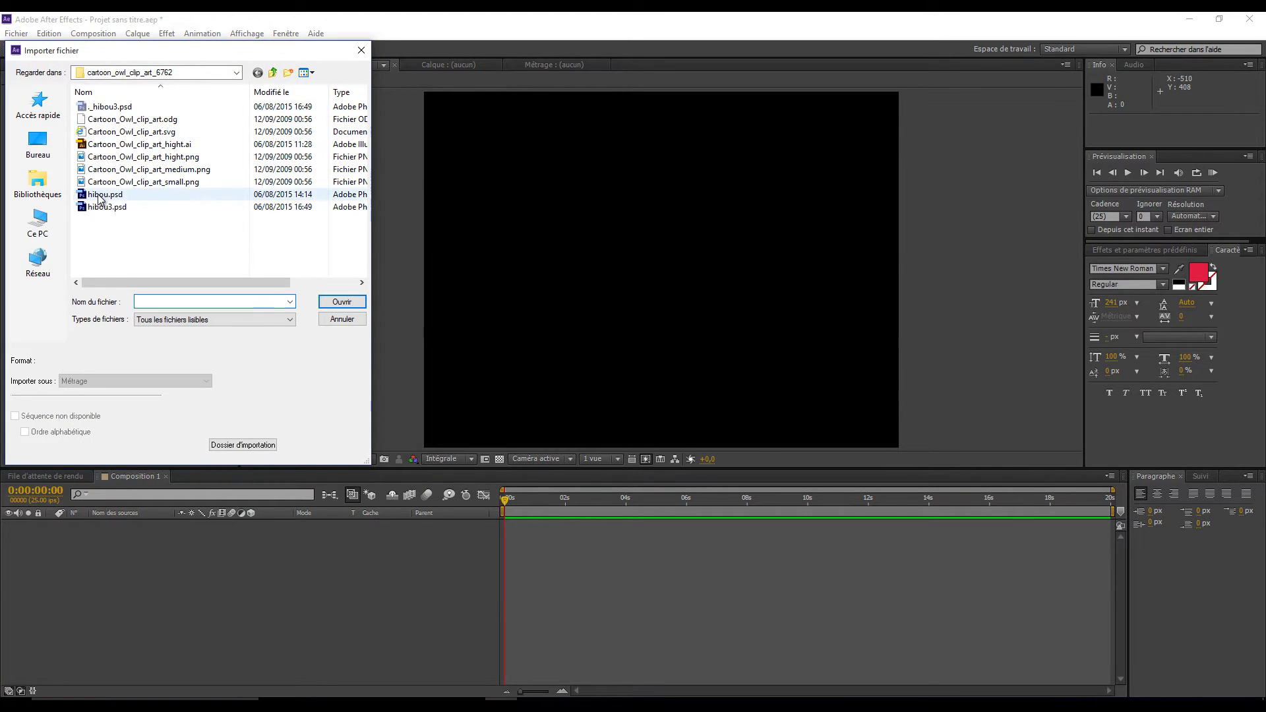
click(342, 301)
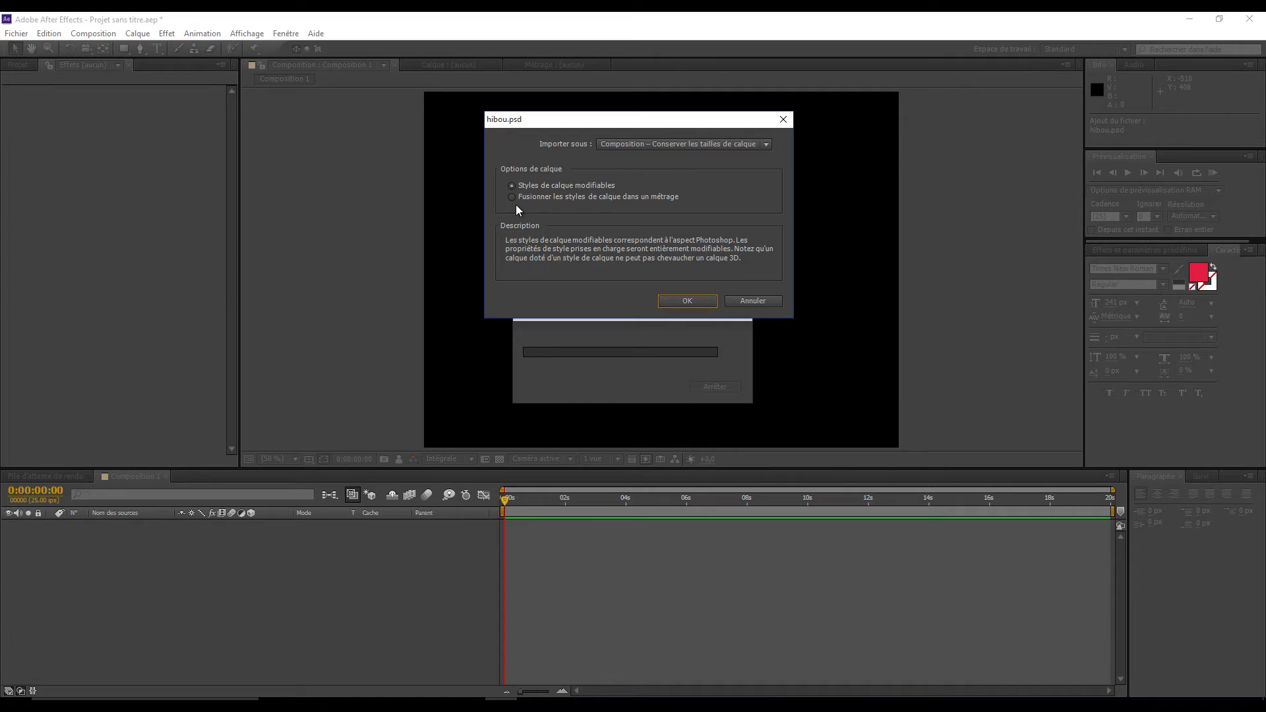
click(682, 303)
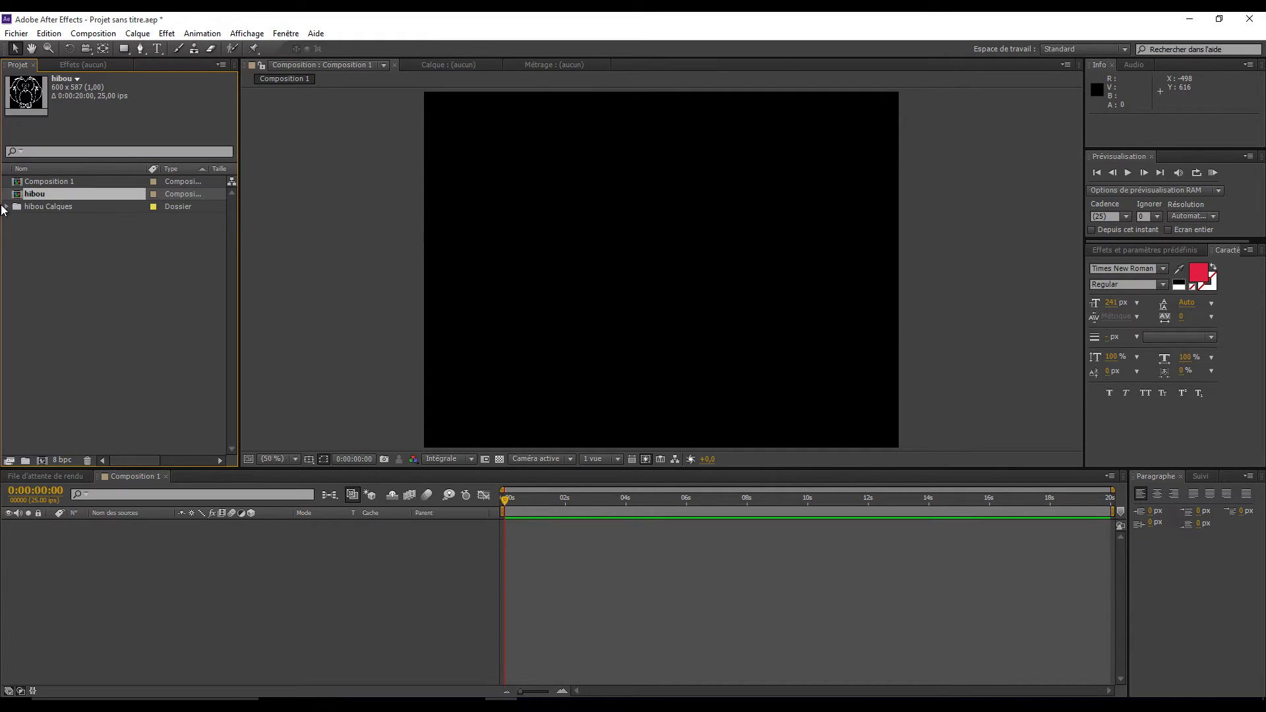
Step: Add the imported owl layers to Composition 1, stacked as blanc, noir and Calque 0 from front to back
click(6, 206)
drag(58, 219, 124, 557)
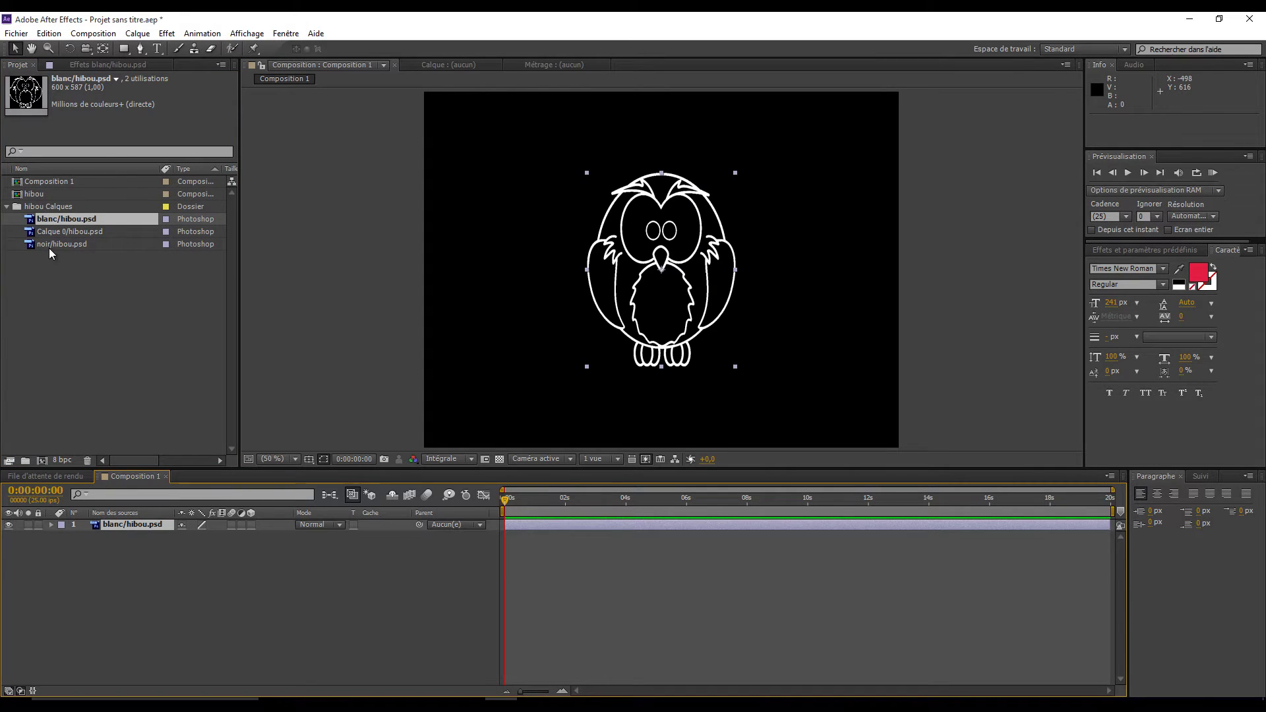
drag(57, 232, 93, 561)
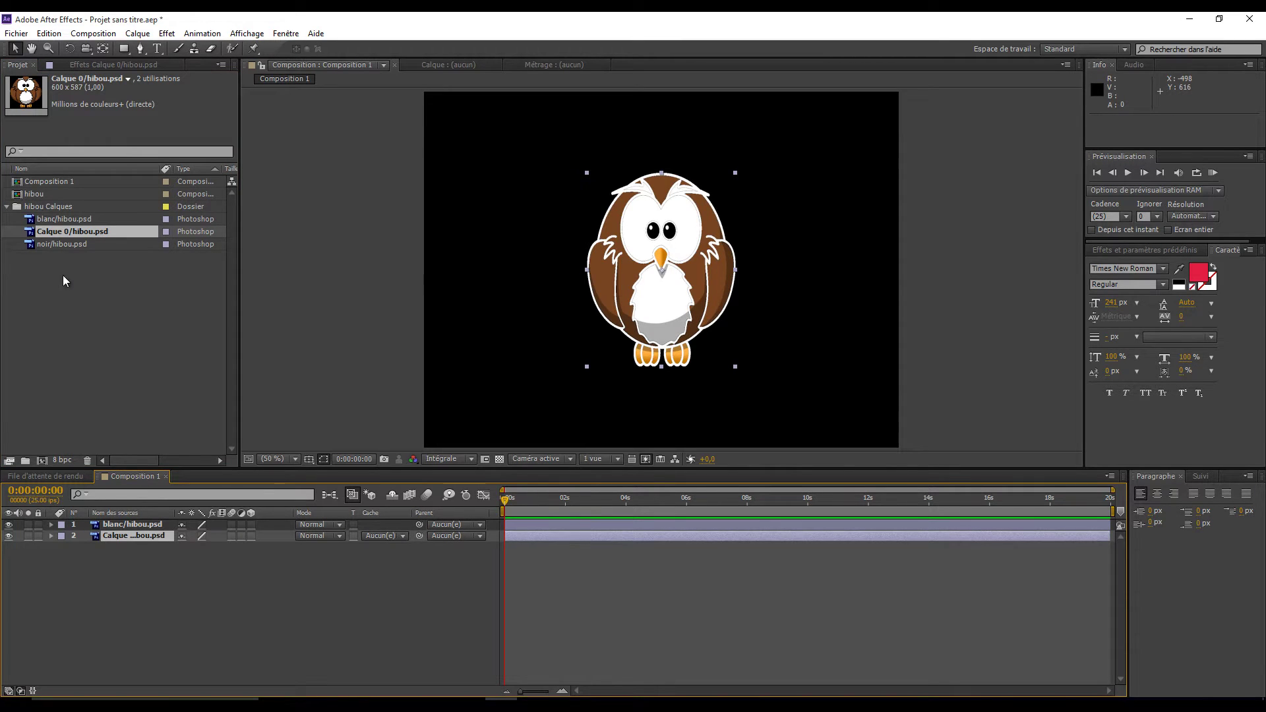
drag(62, 244, 118, 546)
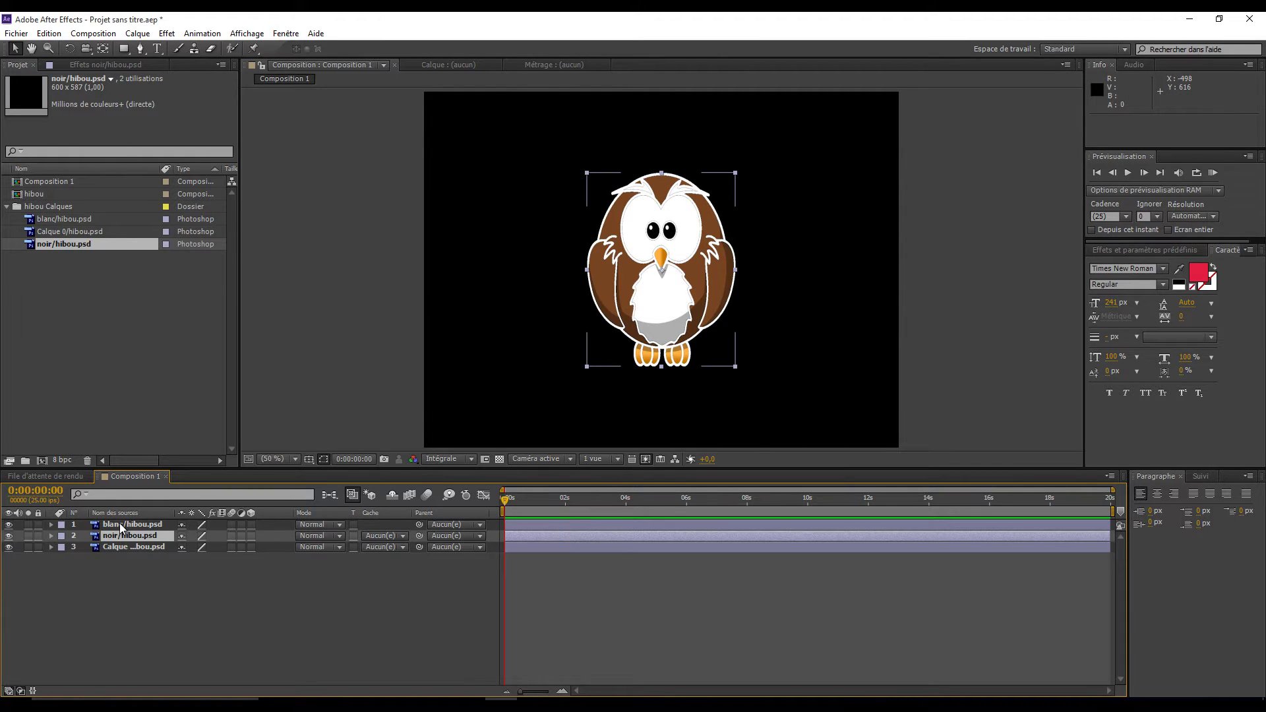
Step: Scale the blanc, noir and Calque 0 layers together to 132%
key(shift)
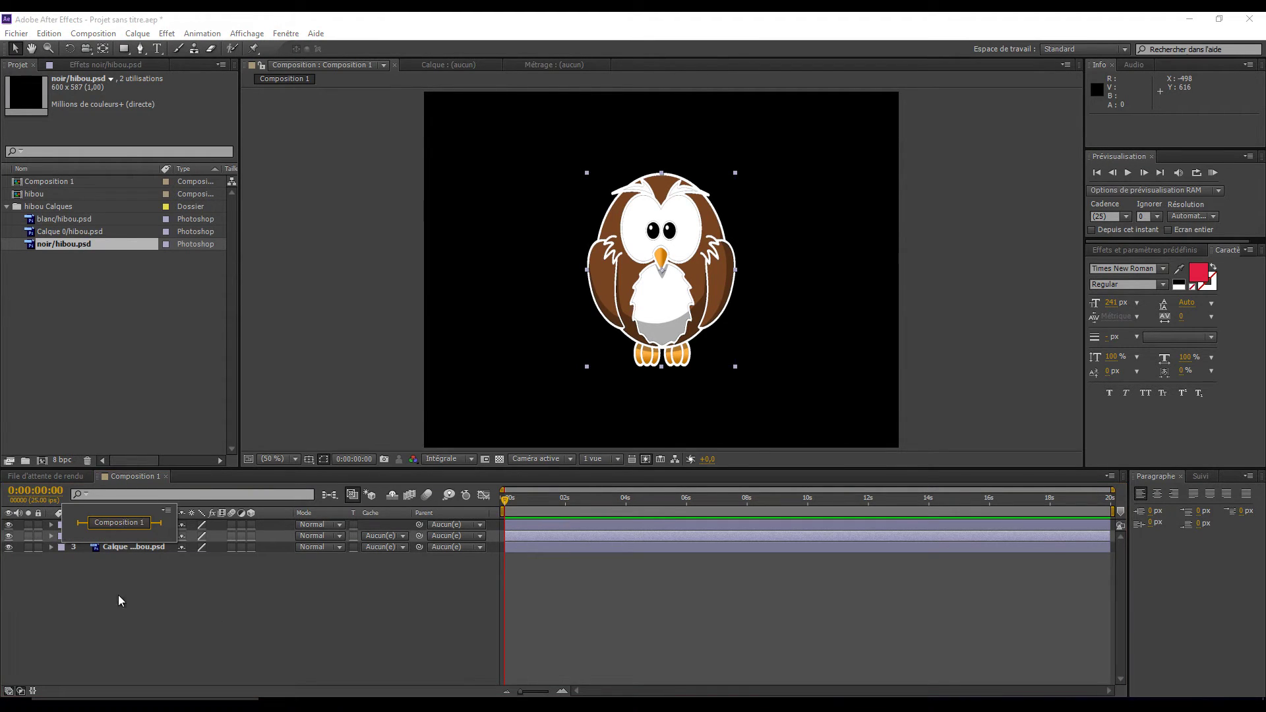
click(119, 592)
click(125, 524)
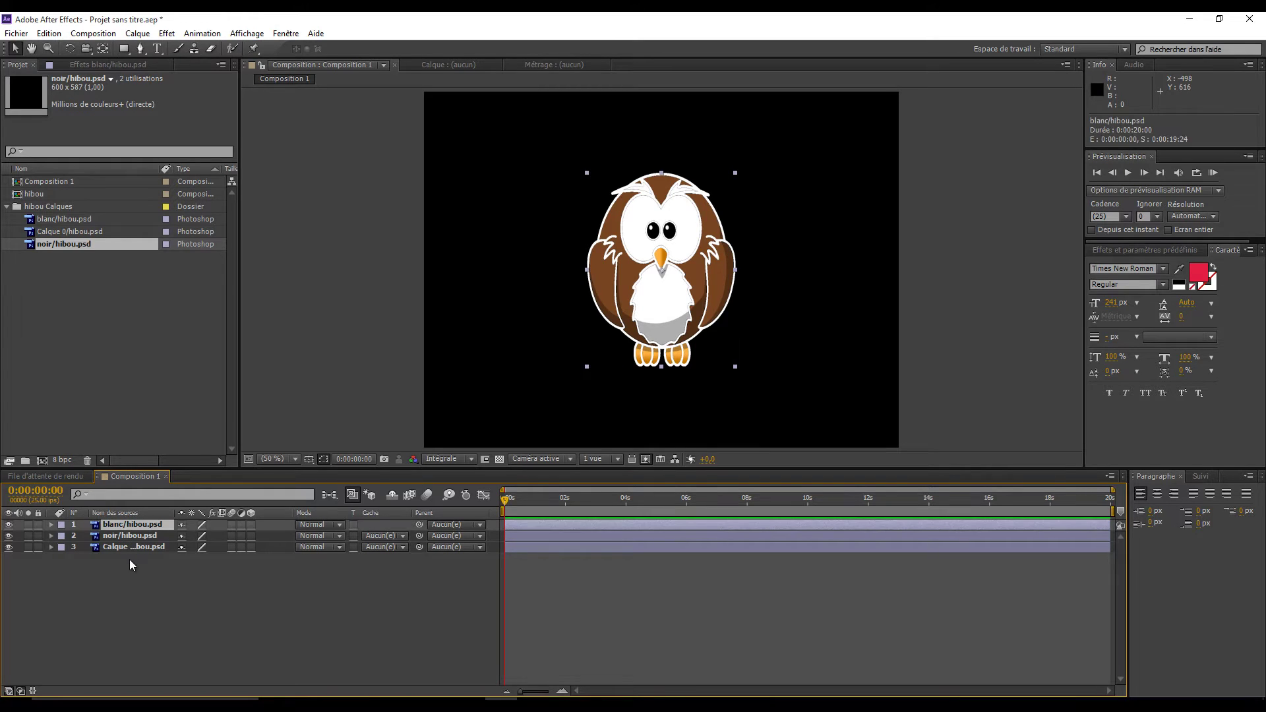
key(ctrl+a)
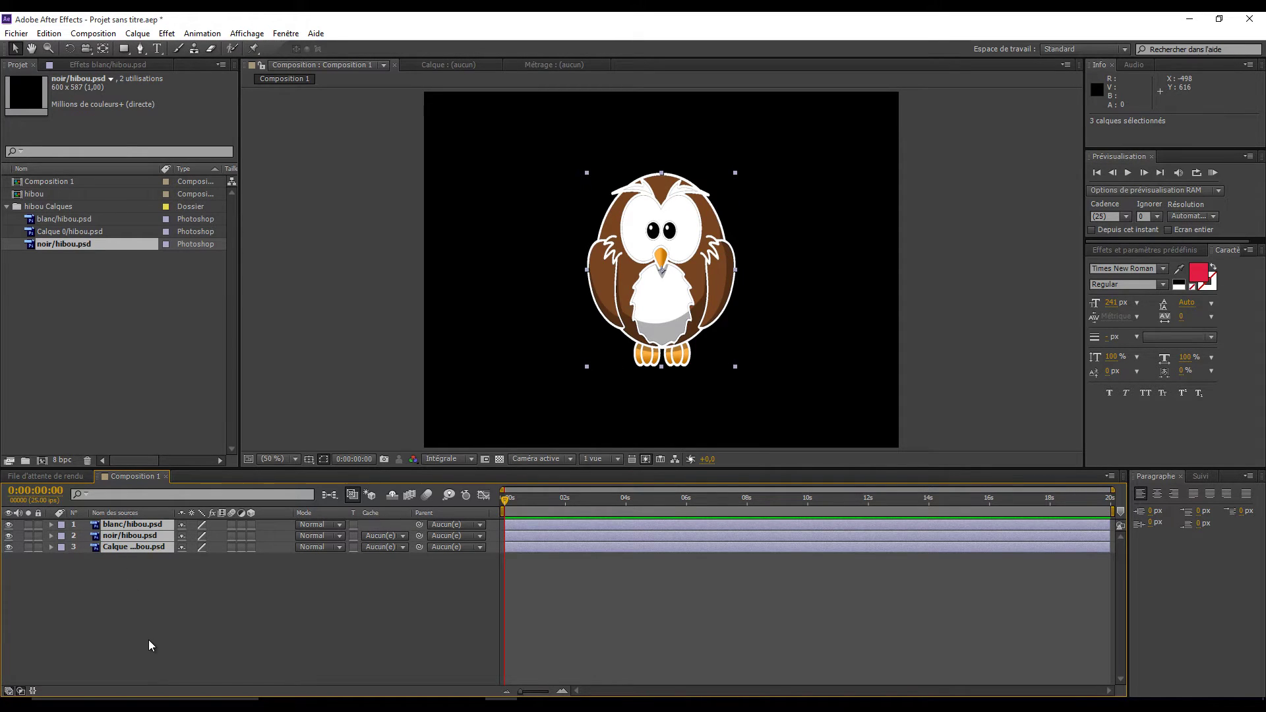
key(s)
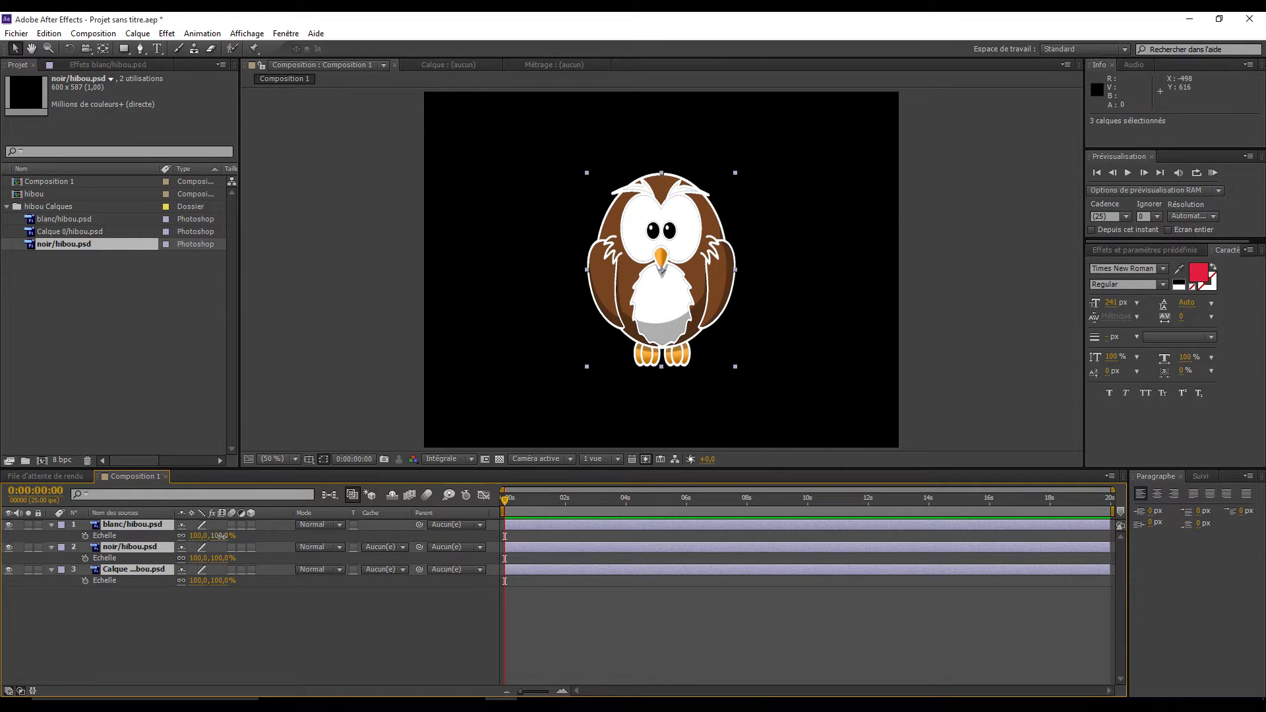
drag(219, 535, 242, 536)
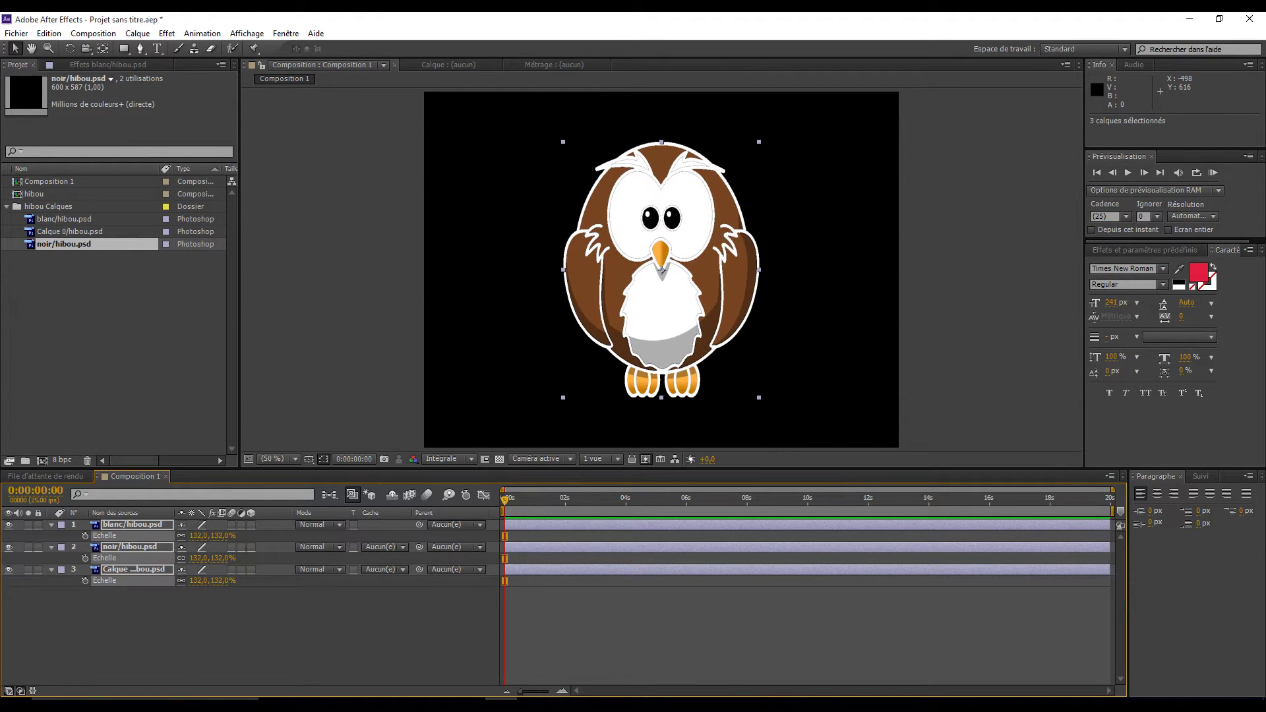
click(176, 646)
Step: Hide the noir and Calque 0 layers, then auto-trace the blanc layer by luminance onto a new layer with 1 px tolerance
drag(8, 546, 9, 569)
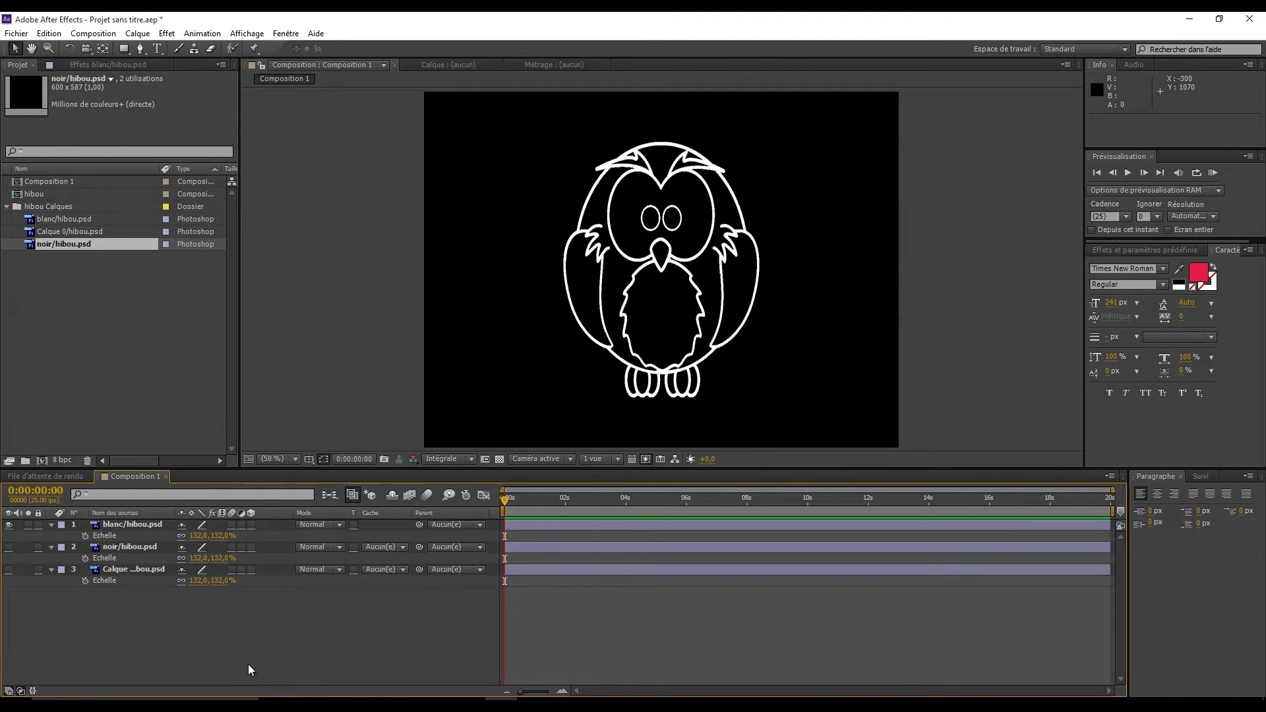
click(41, 528)
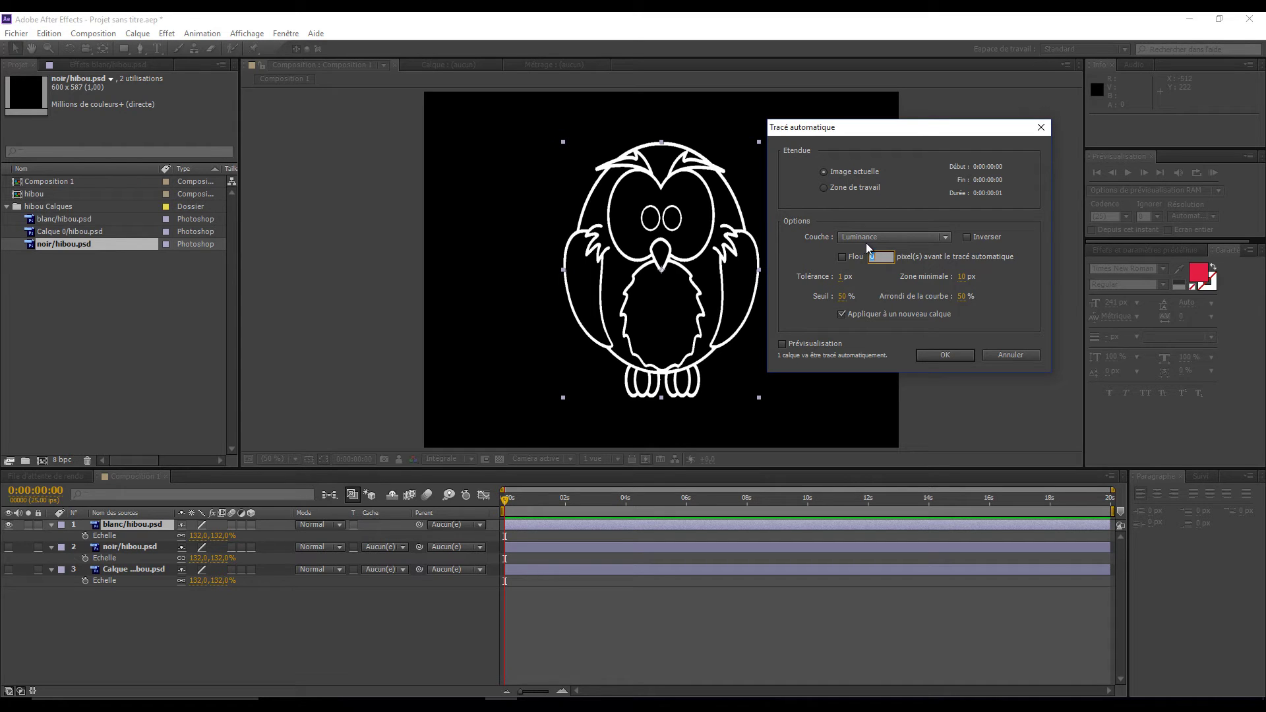
click(944, 355)
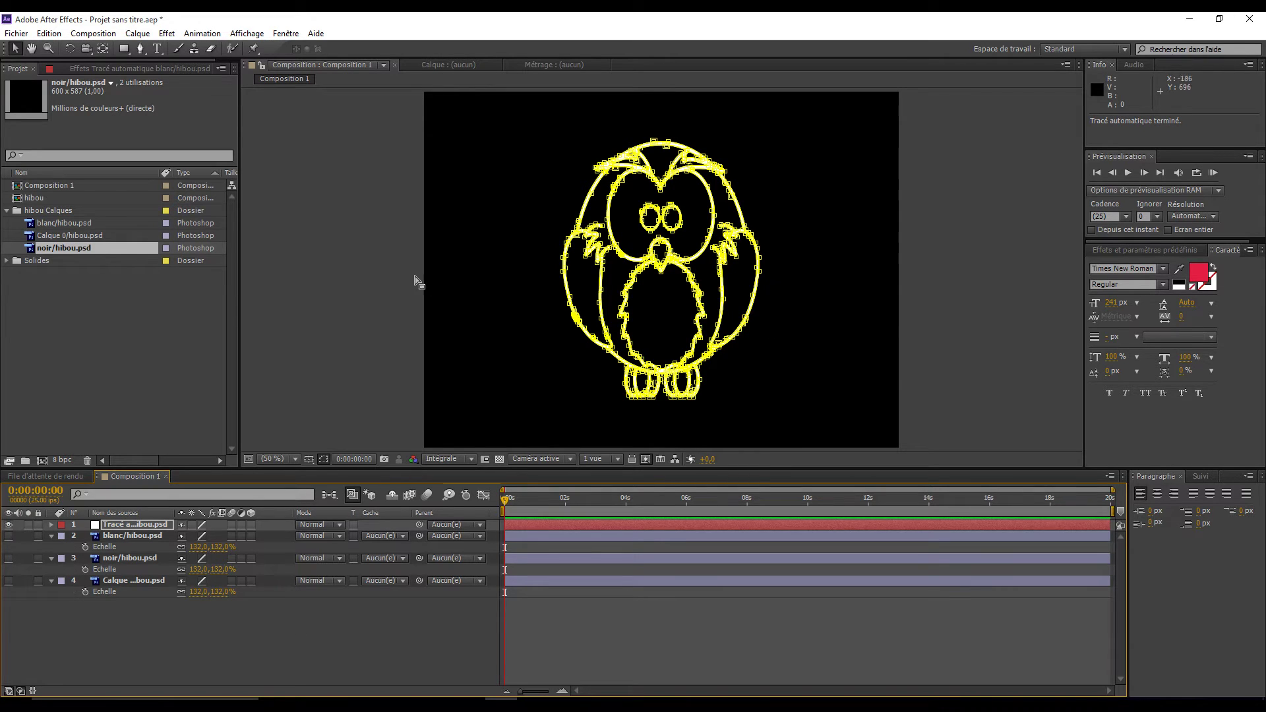
Step: Review the auto-traced layer's masks, then apply the Trait effect to it for all masks with sequential stroking
click(52, 525)
click(62, 536)
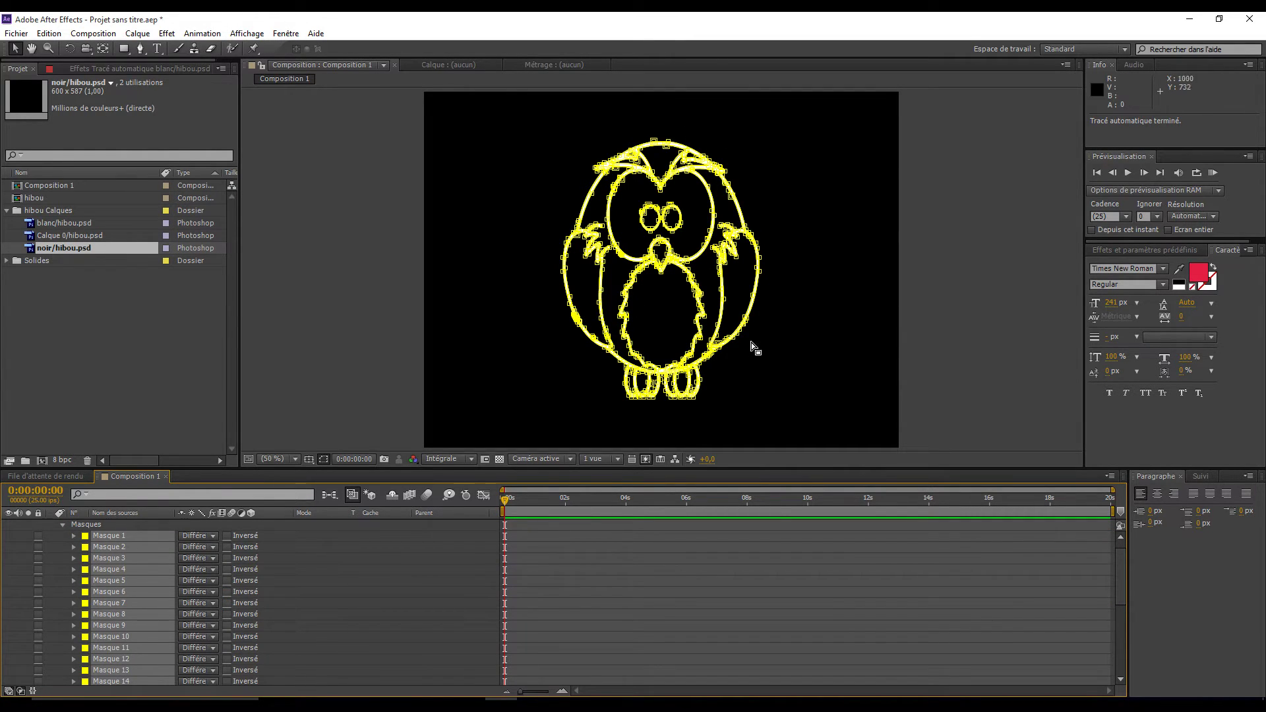
drag(1118, 574, 1121, 547)
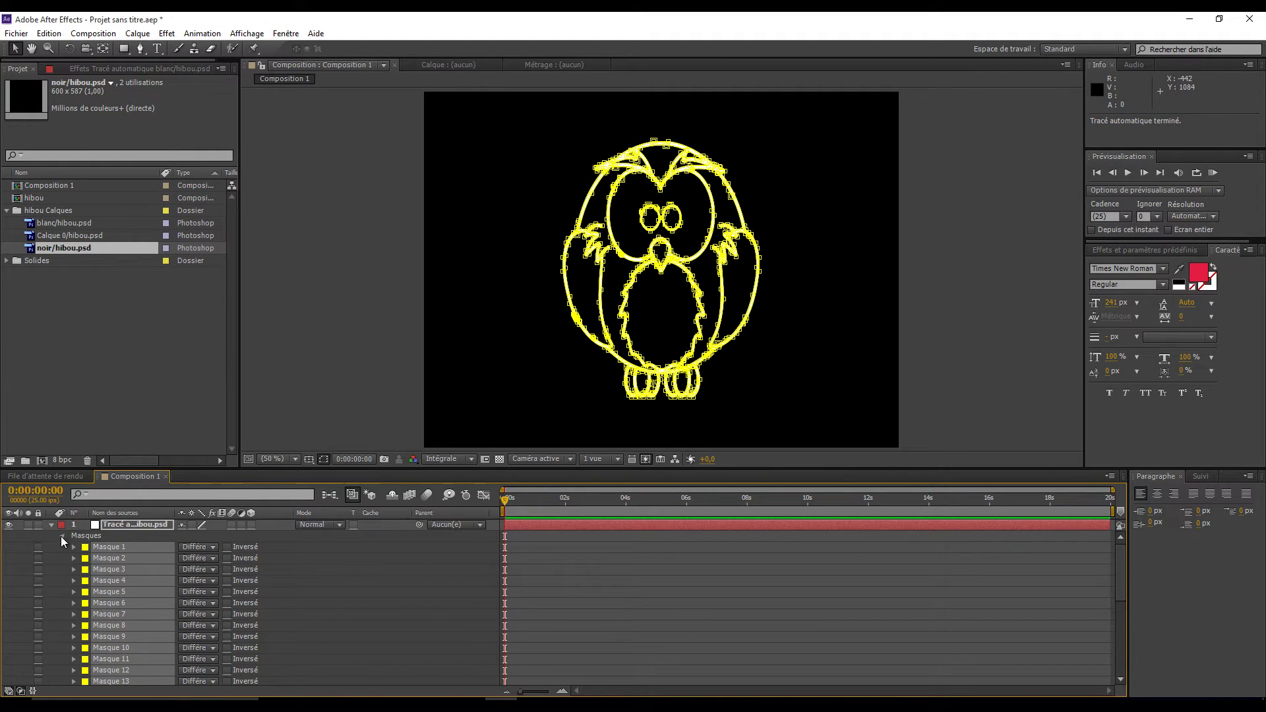
click(62, 535)
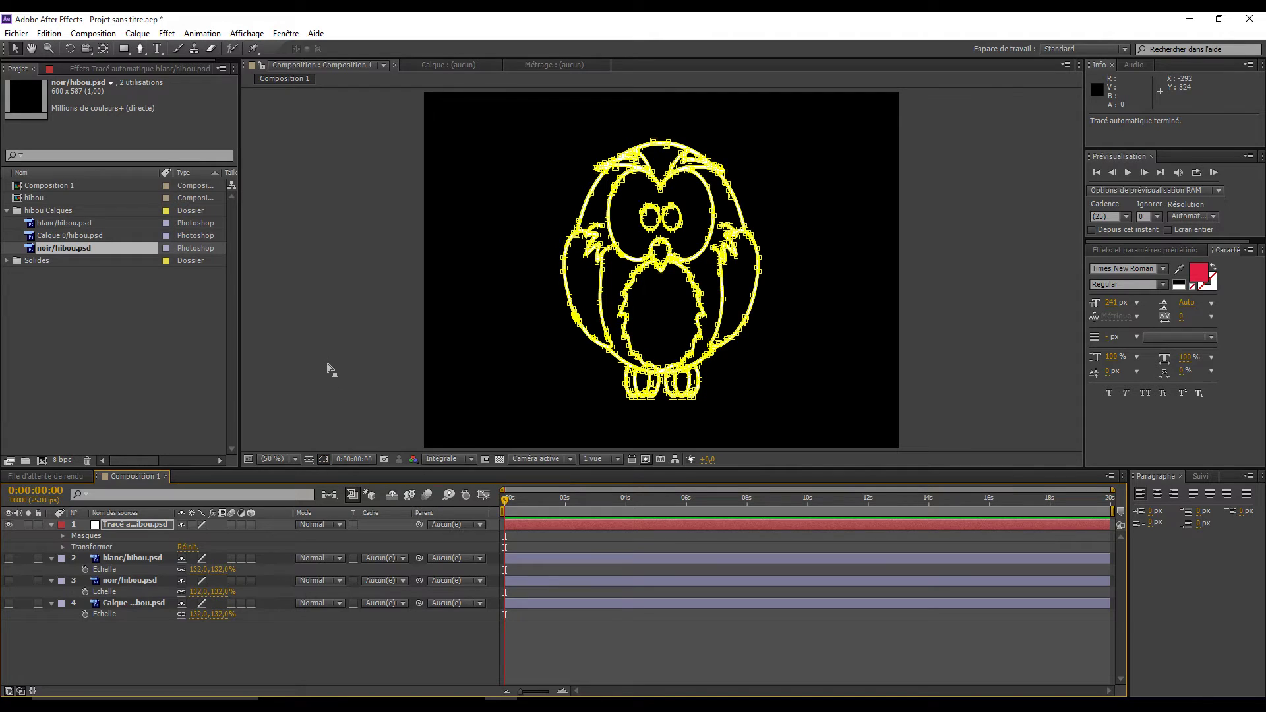
click(168, 34)
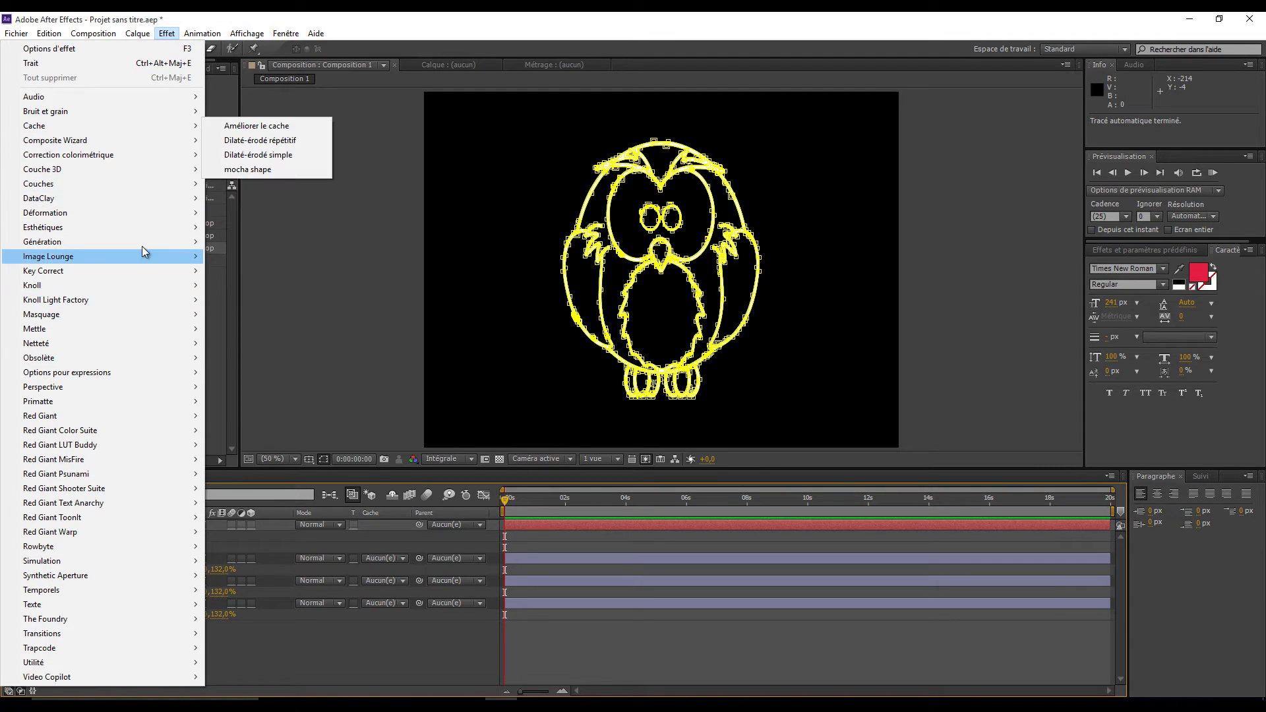
mouse_move(136, 239)
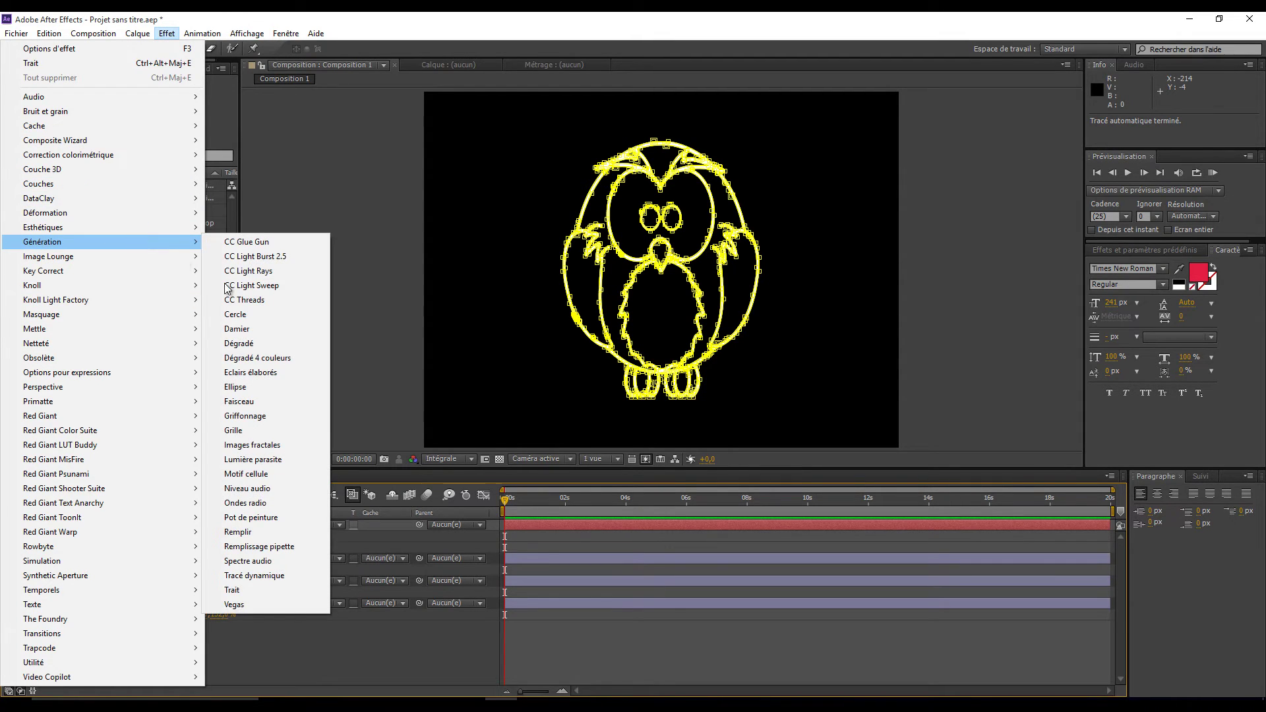
click(233, 590)
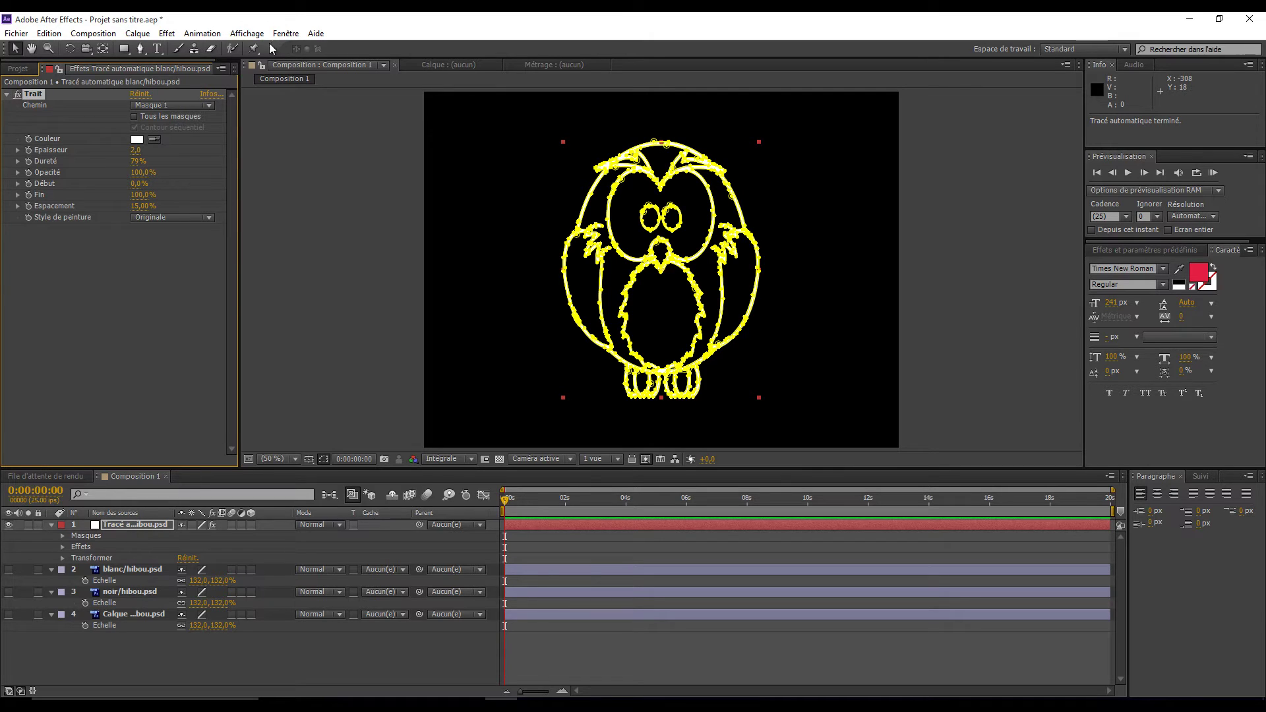
click(134, 116)
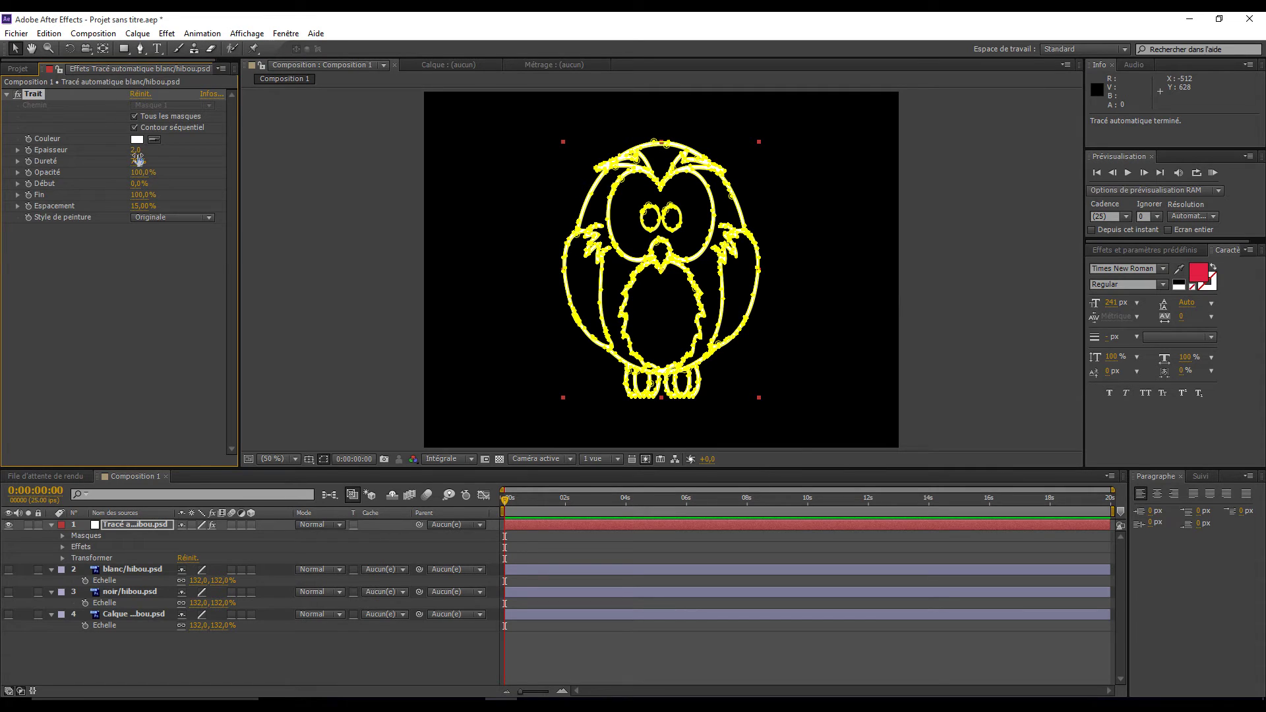
Step: Set the Trait effect's hardness to 81% and its paint style to Transparent
drag(137, 158, 280, 205)
drag(147, 167, 176, 205)
click(209, 223)
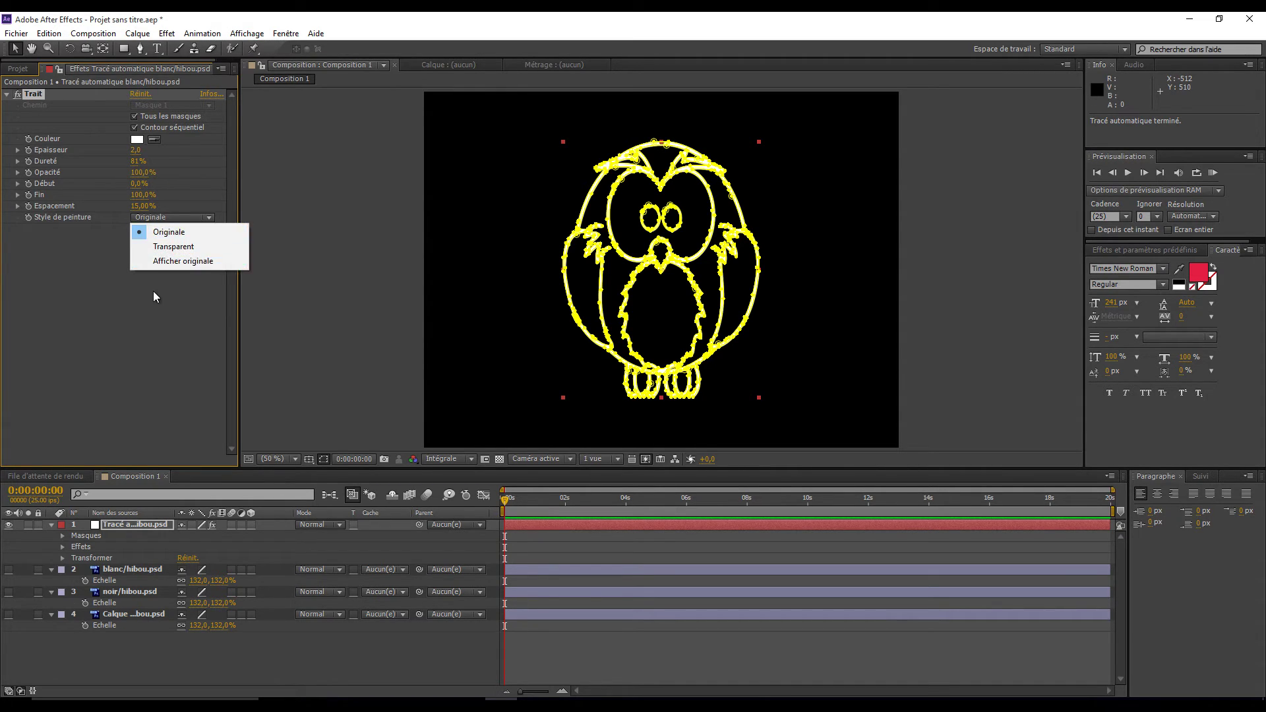
click(138, 249)
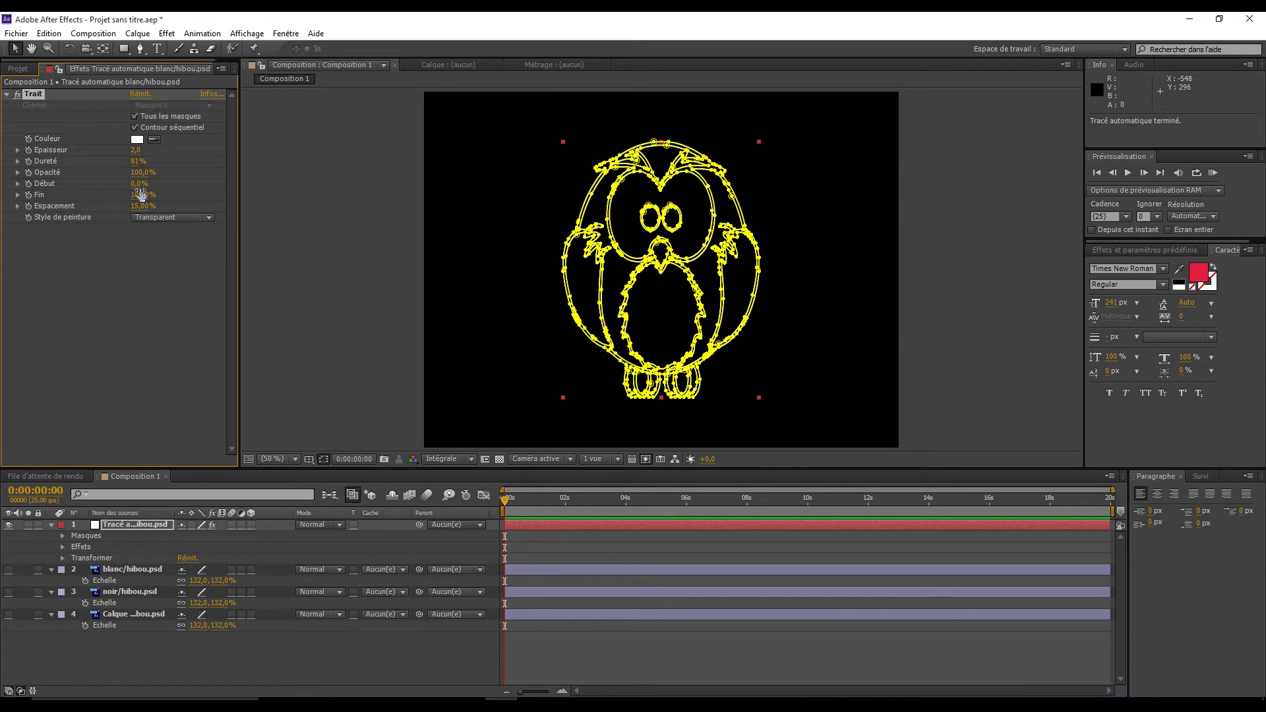
Step: Keyframe the Trait effect's Début from 100% at 0 s to 0% at 8 s, and preview the animation
click(28, 183)
click(139, 183)
text(100)
click(157, 287)
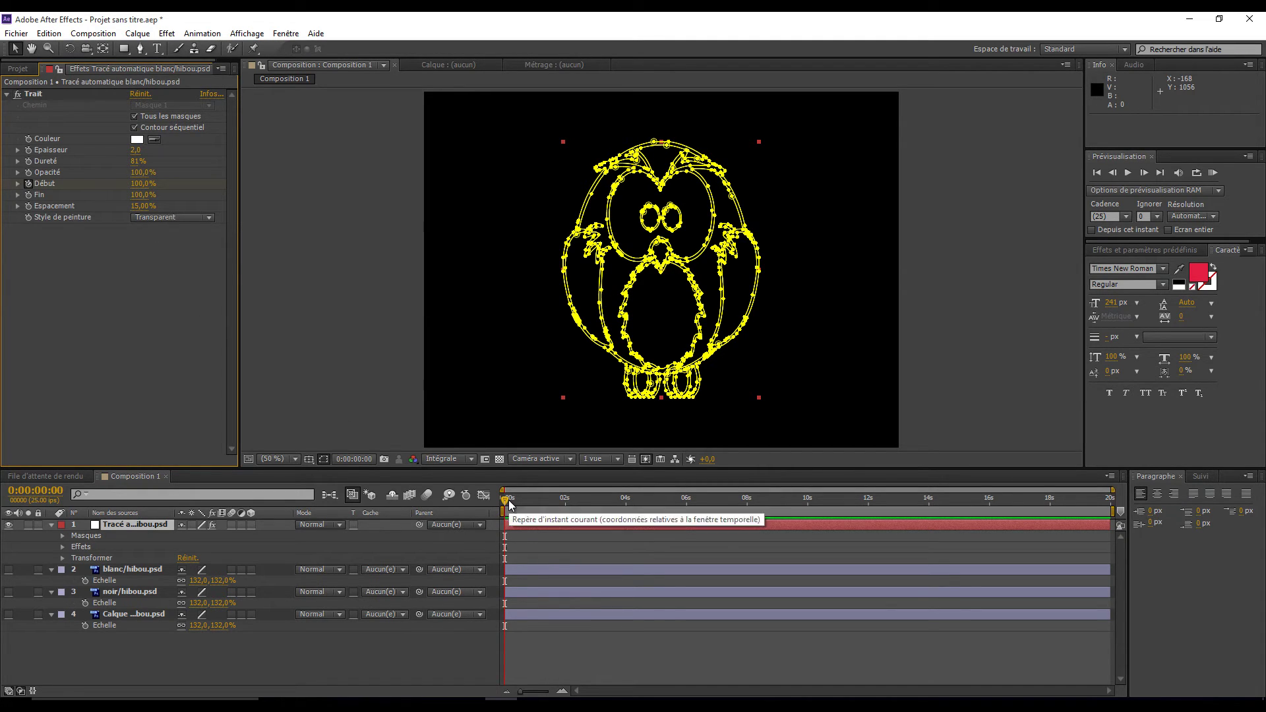
drag(509, 500, 750, 516)
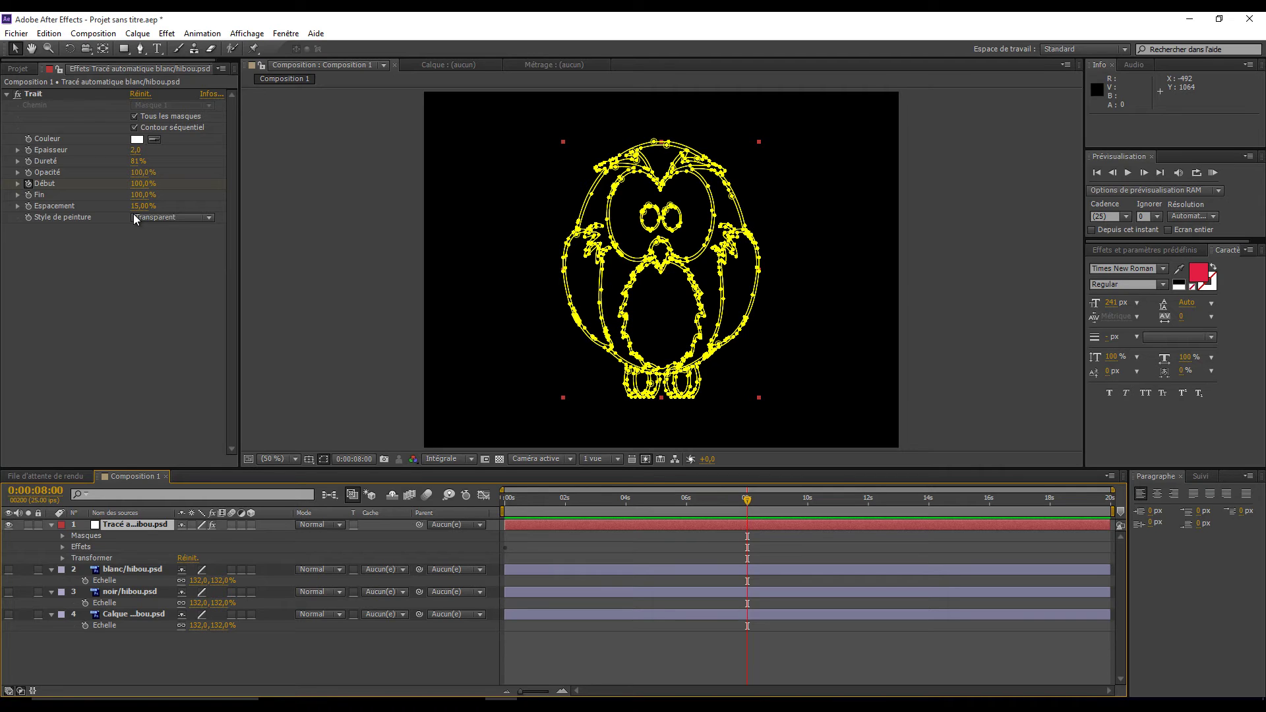
key(space)
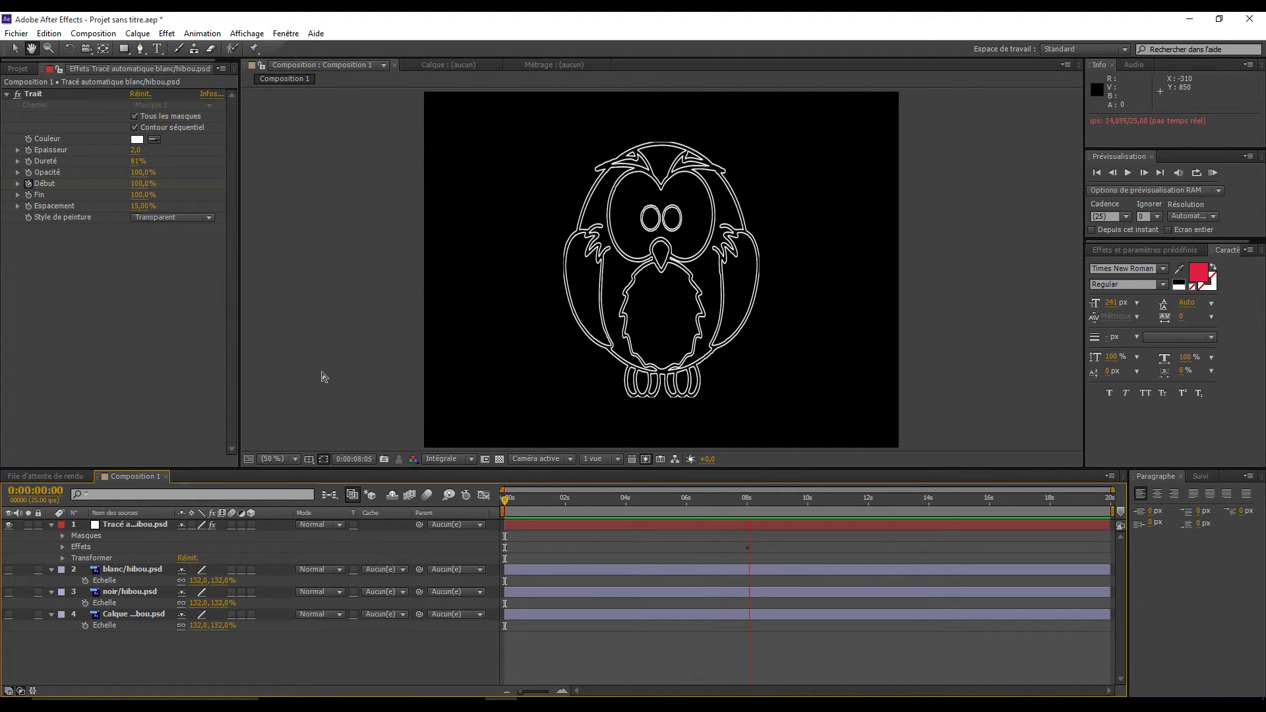
key(space)
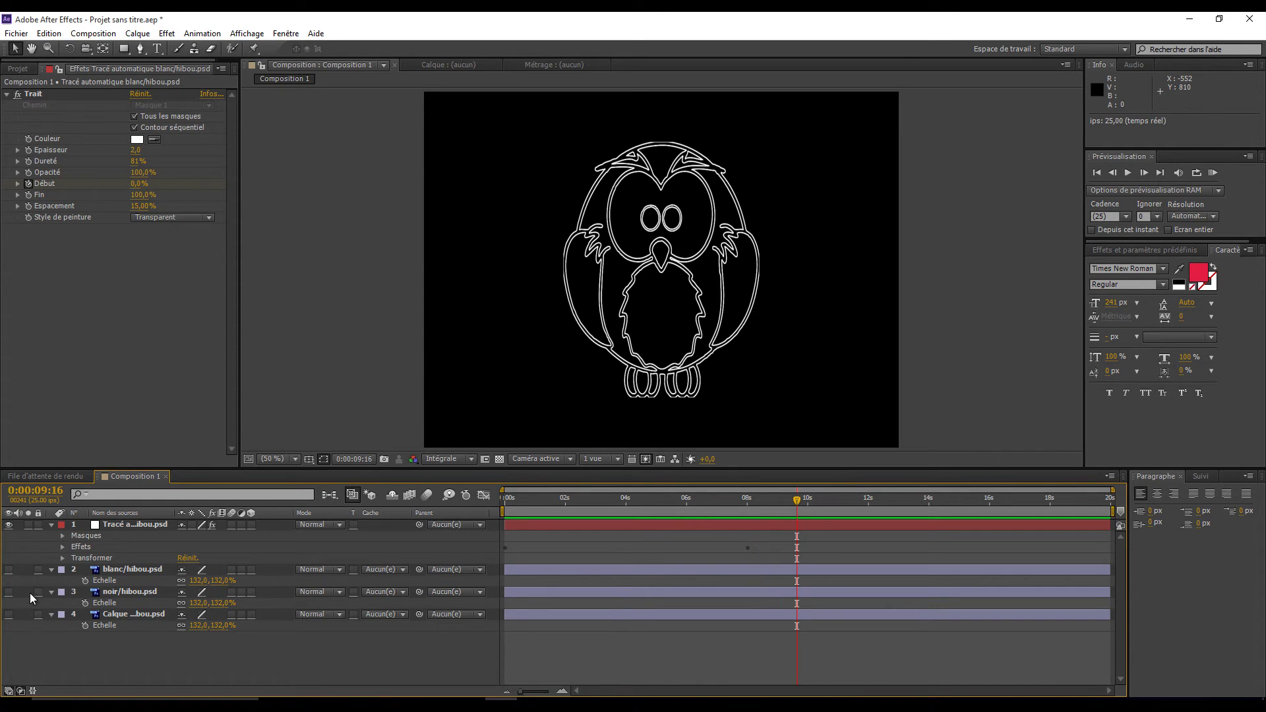
Step: Trim the noir layer to start at 8 s and the Calque 0 layer to start at about 0:00:09:12
click(52, 524)
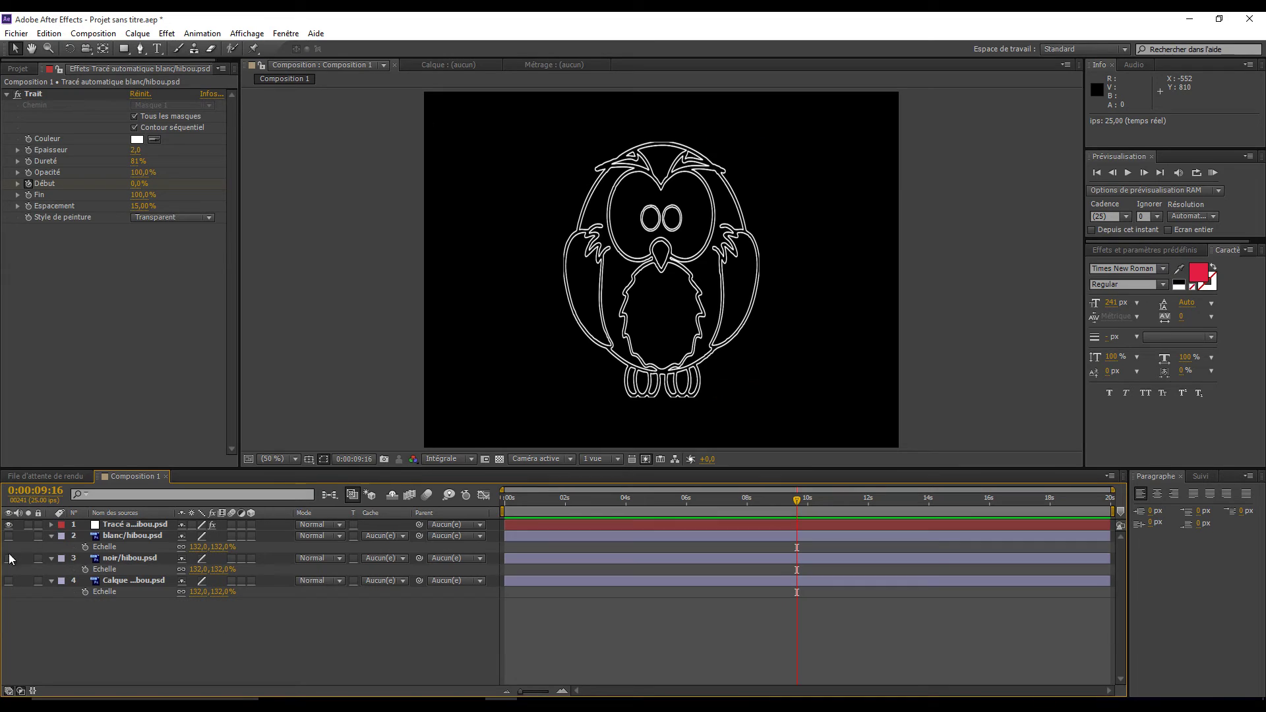
click(144, 557)
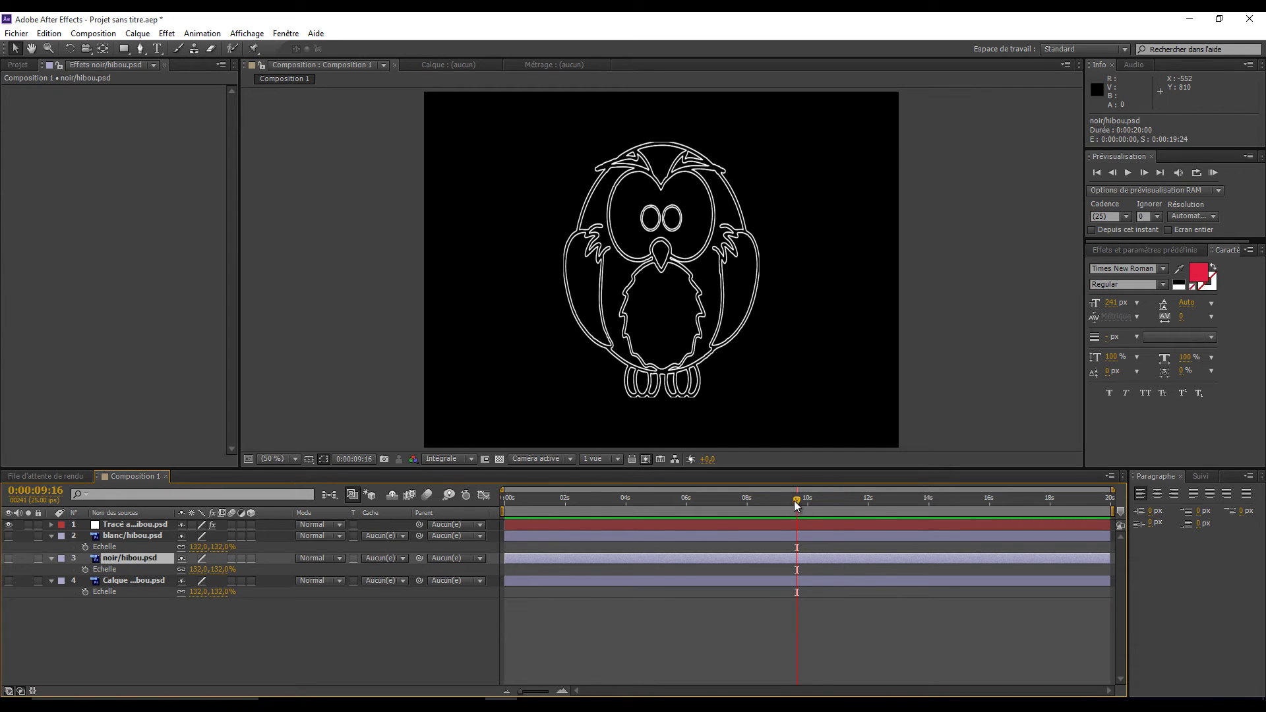
drag(796, 500, 747, 504)
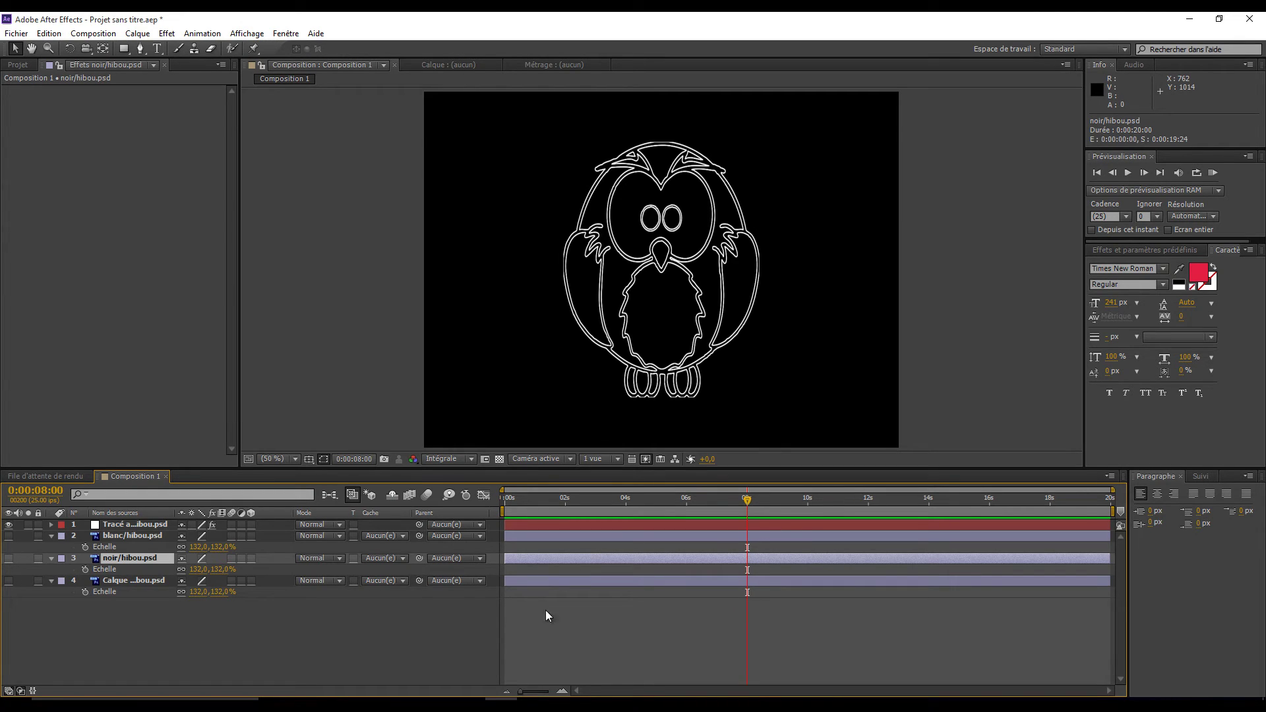
drag(511, 560, 747, 556)
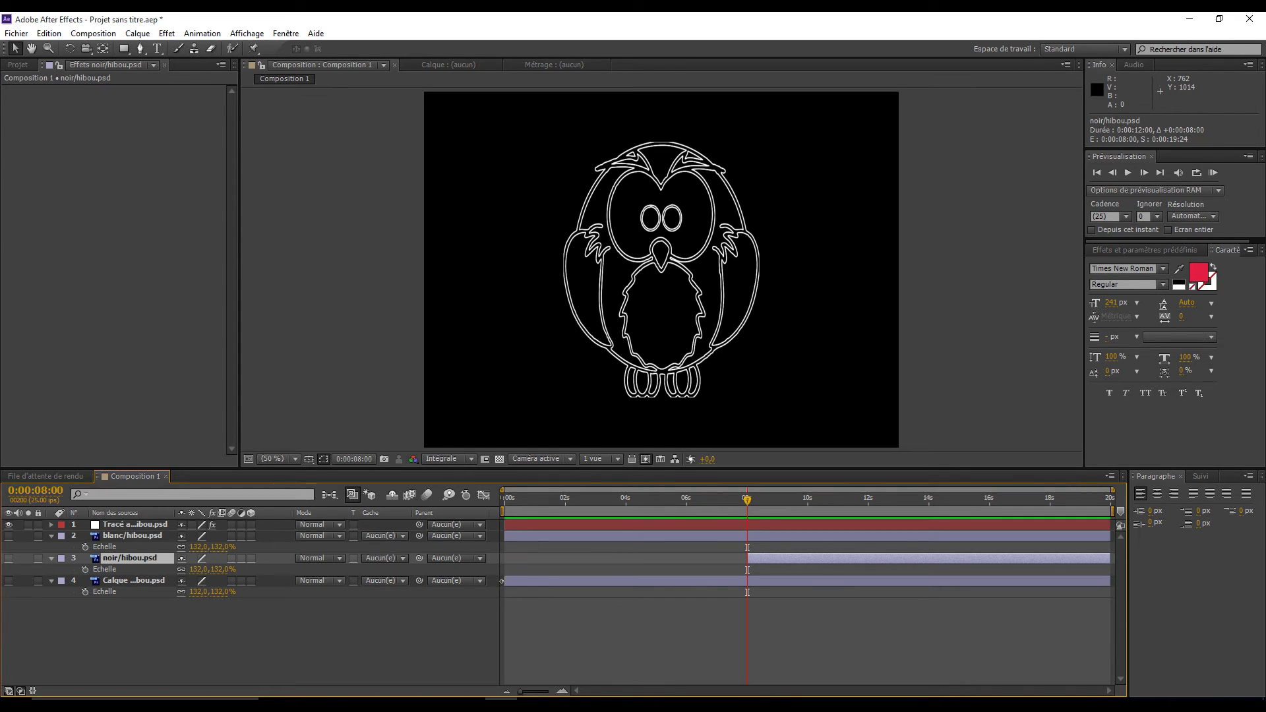
drag(501, 581, 791, 580)
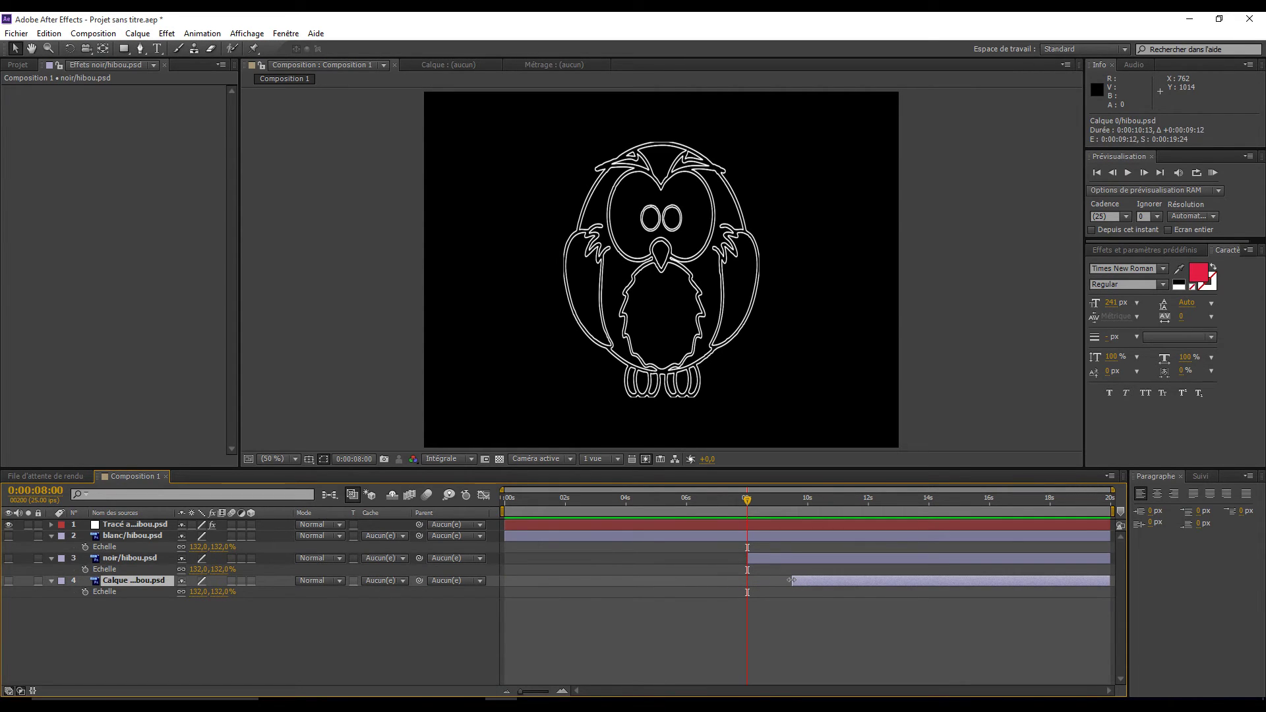
click(126, 558)
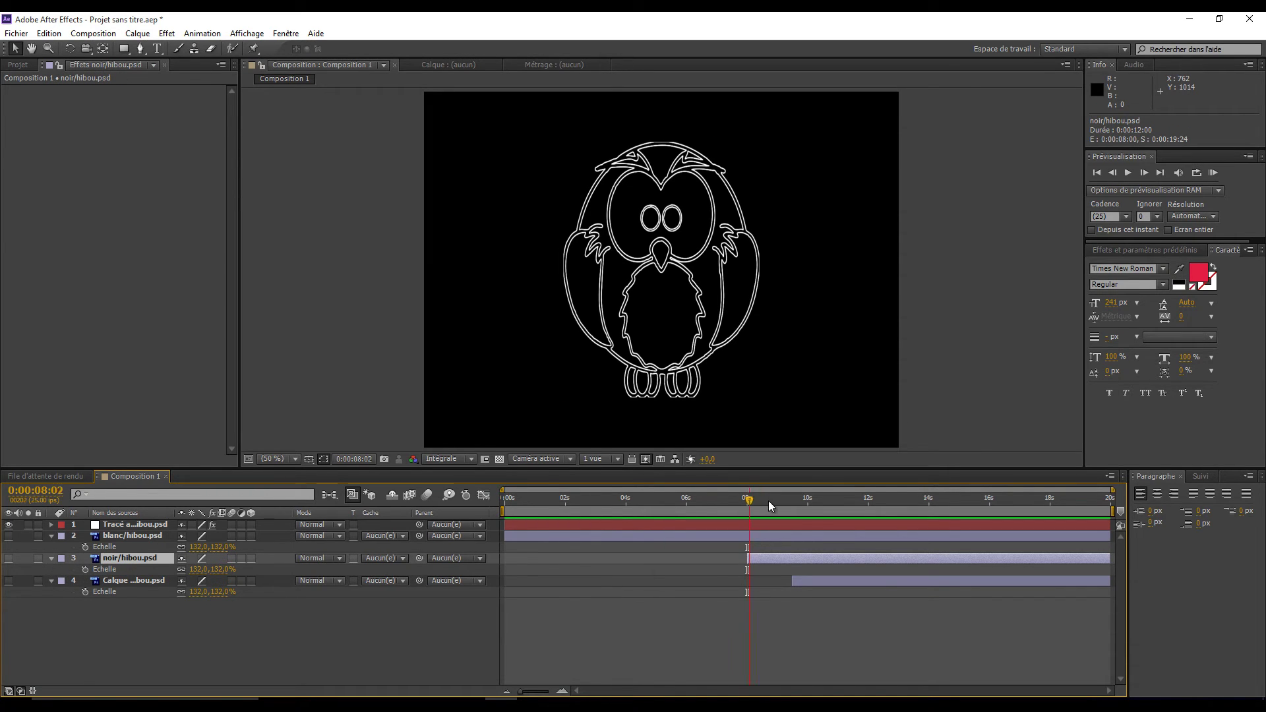
Step: Make the noir and Calque 0 layers visible and scrub through the change from outline to coloured owl
click(784, 501)
drag(793, 505, 778, 505)
click(8, 558)
click(9, 581)
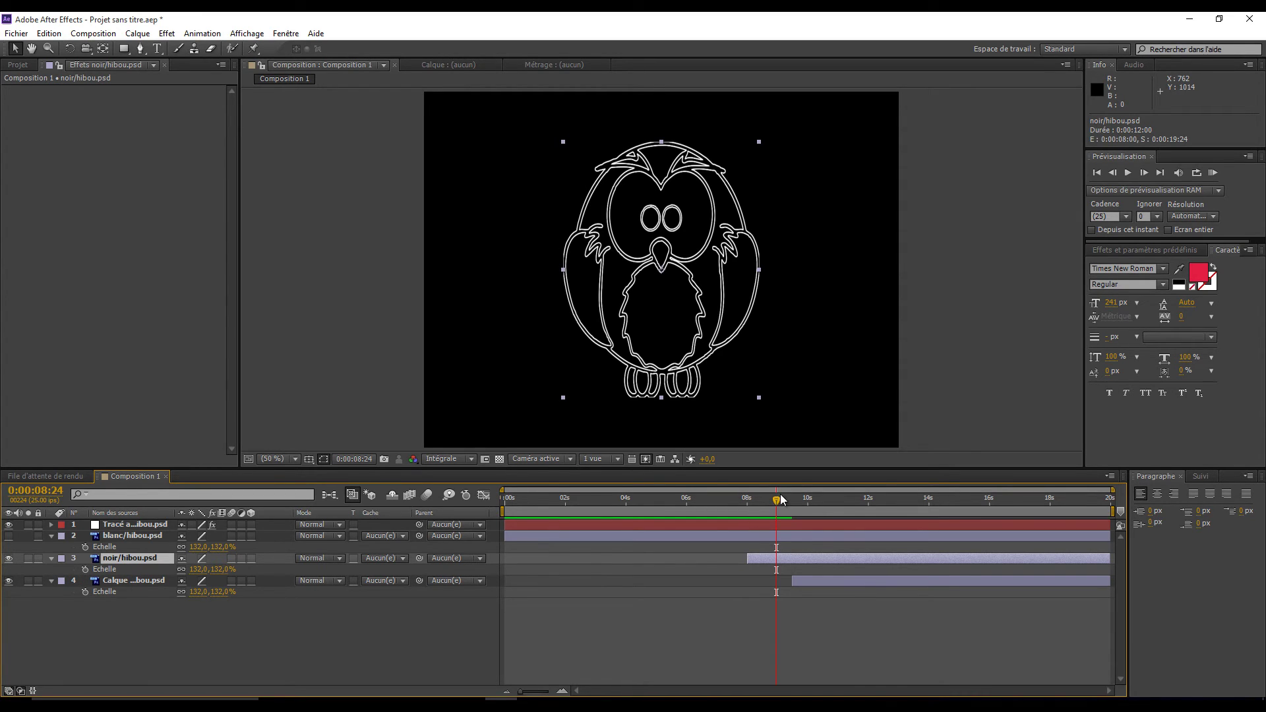
drag(791, 505, 899, 514)
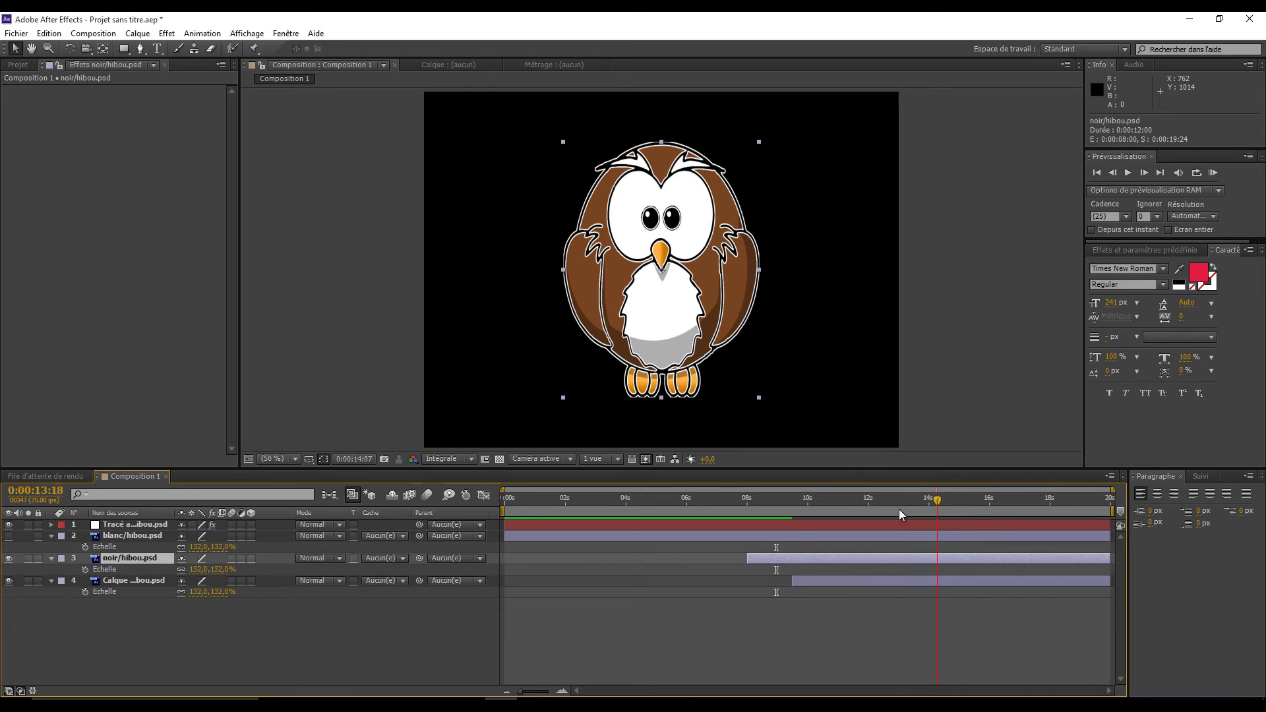
click(789, 509)
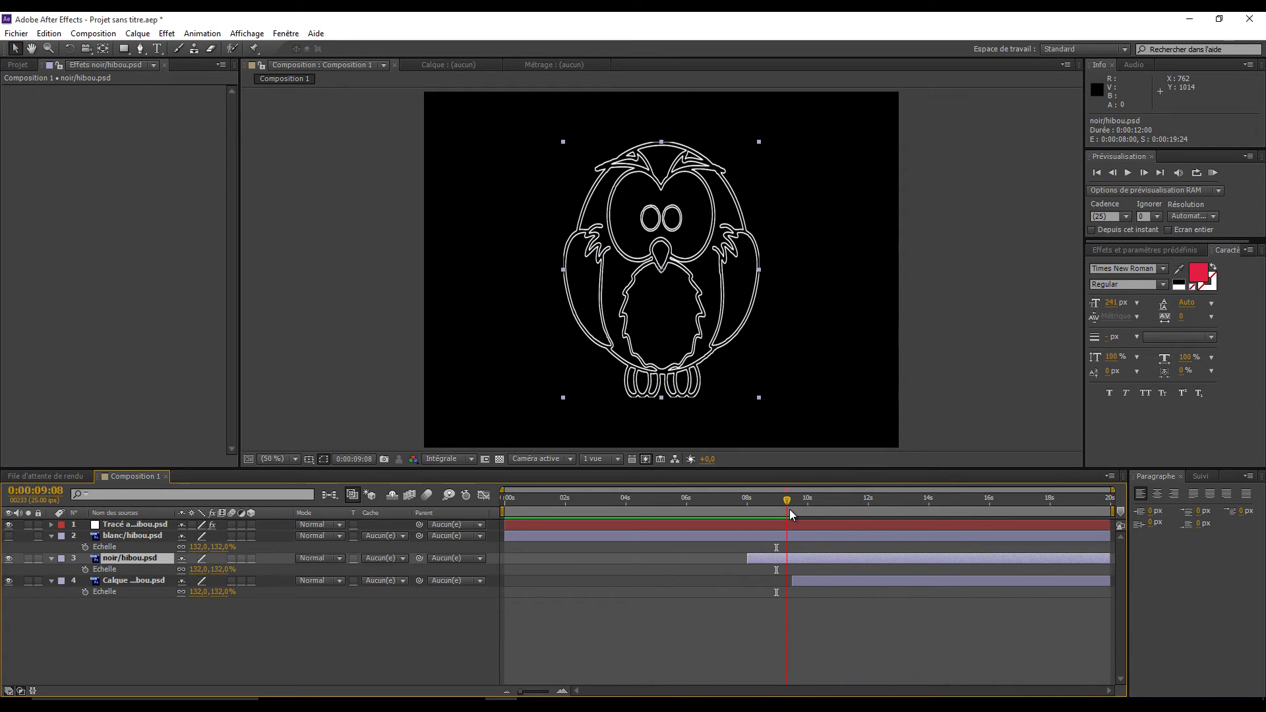
Step: Trim the blanc layer and the auto-traced layer so both end at about 0:00:09:09
click(1106, 536)
drag(1107, 536, 829, 509)
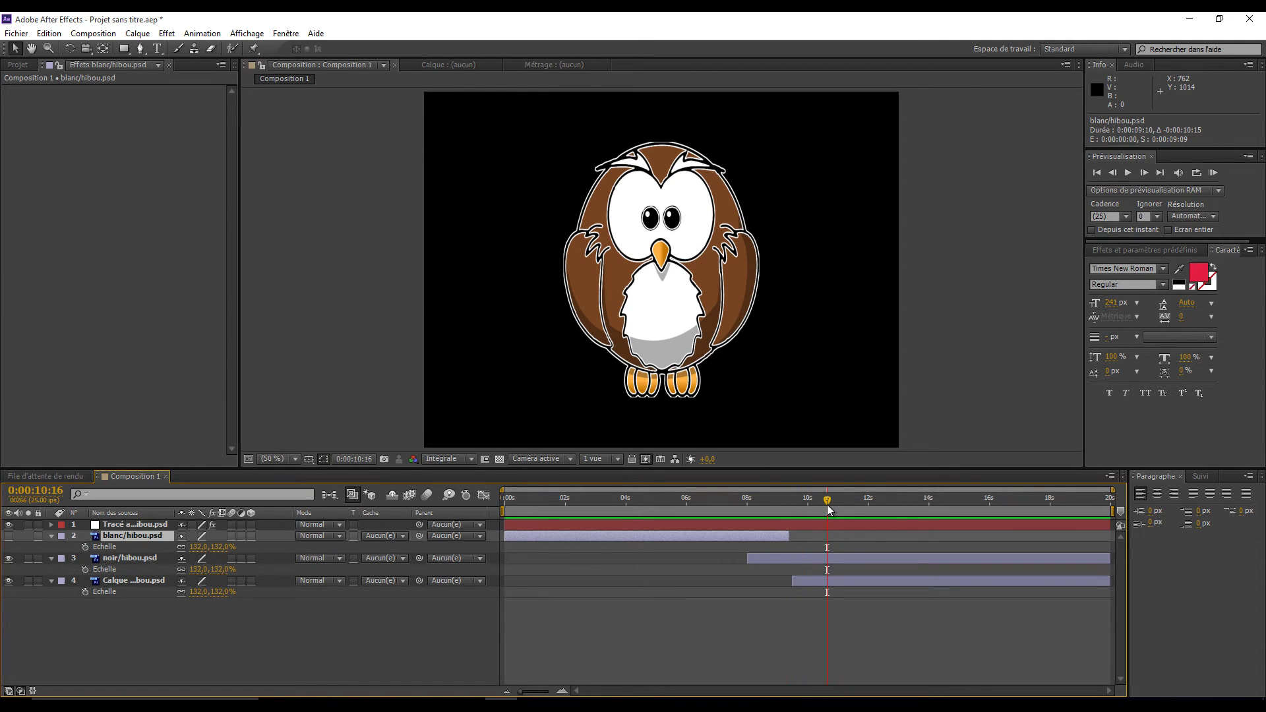
click(829, 523)
drag(1109, 524, 526, 522)
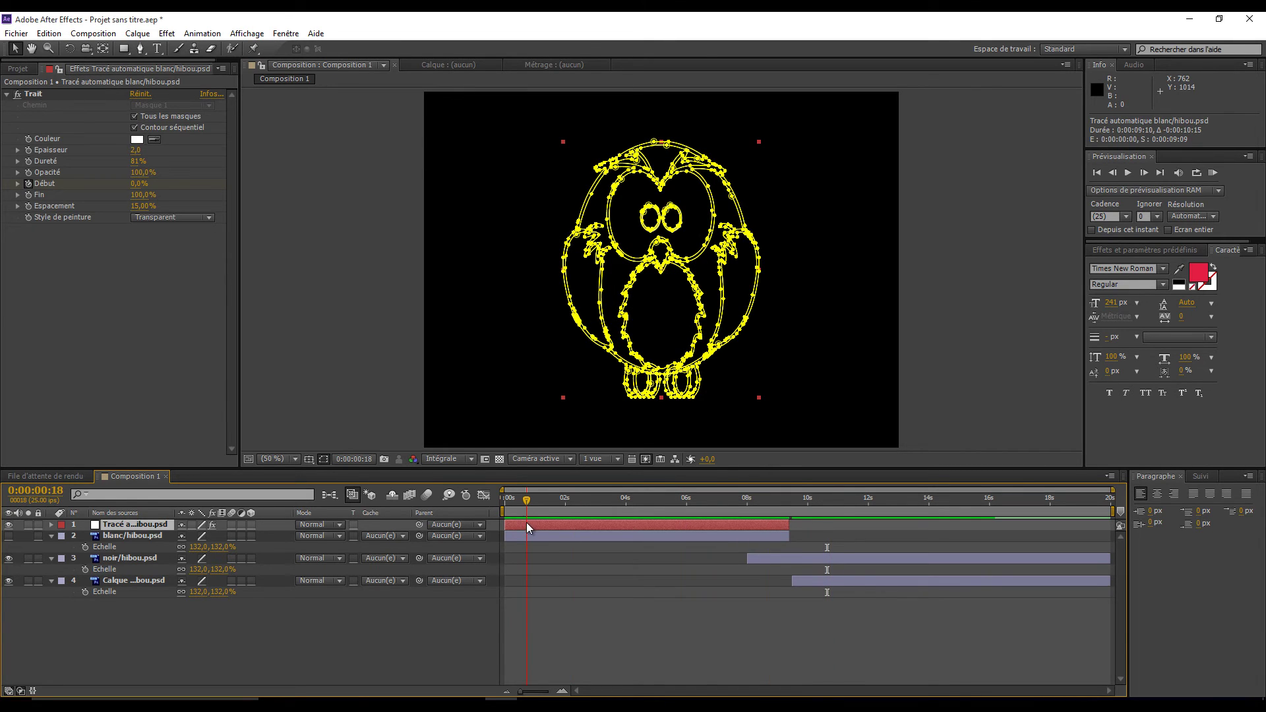
Step: Preview the animation from the start through the coloured owl's appearance
key(space)
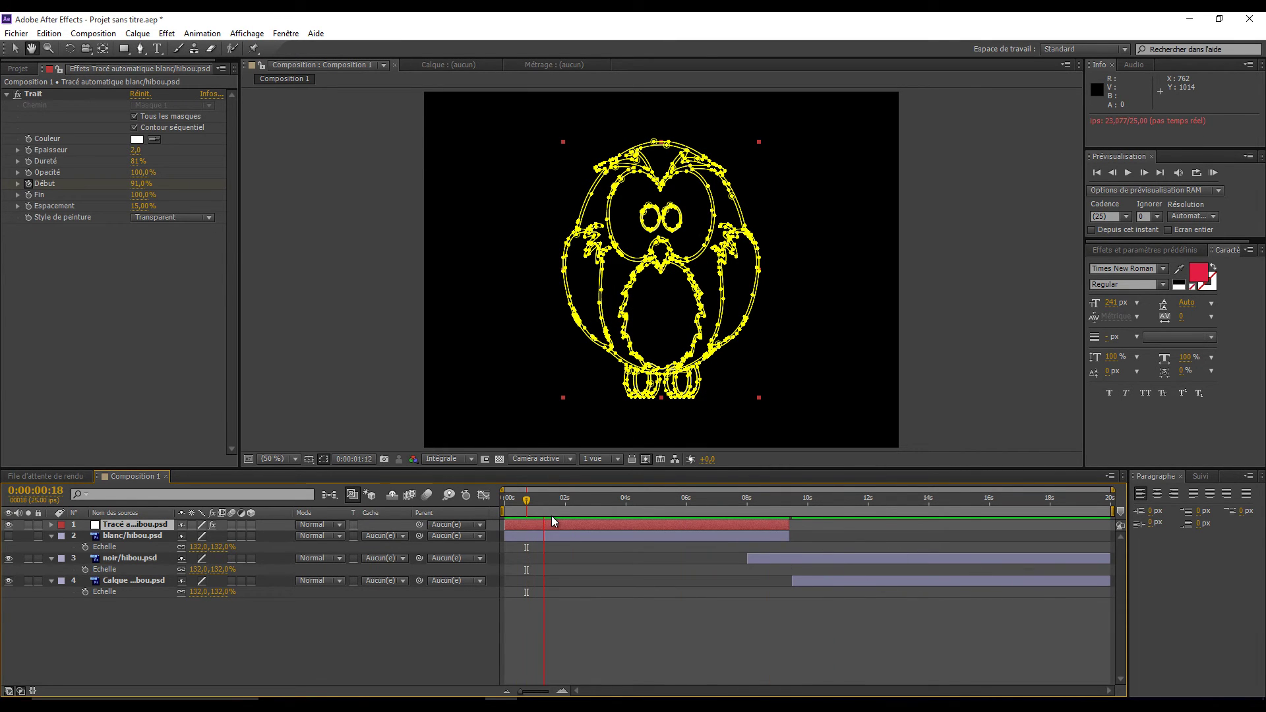
click(310, 379)
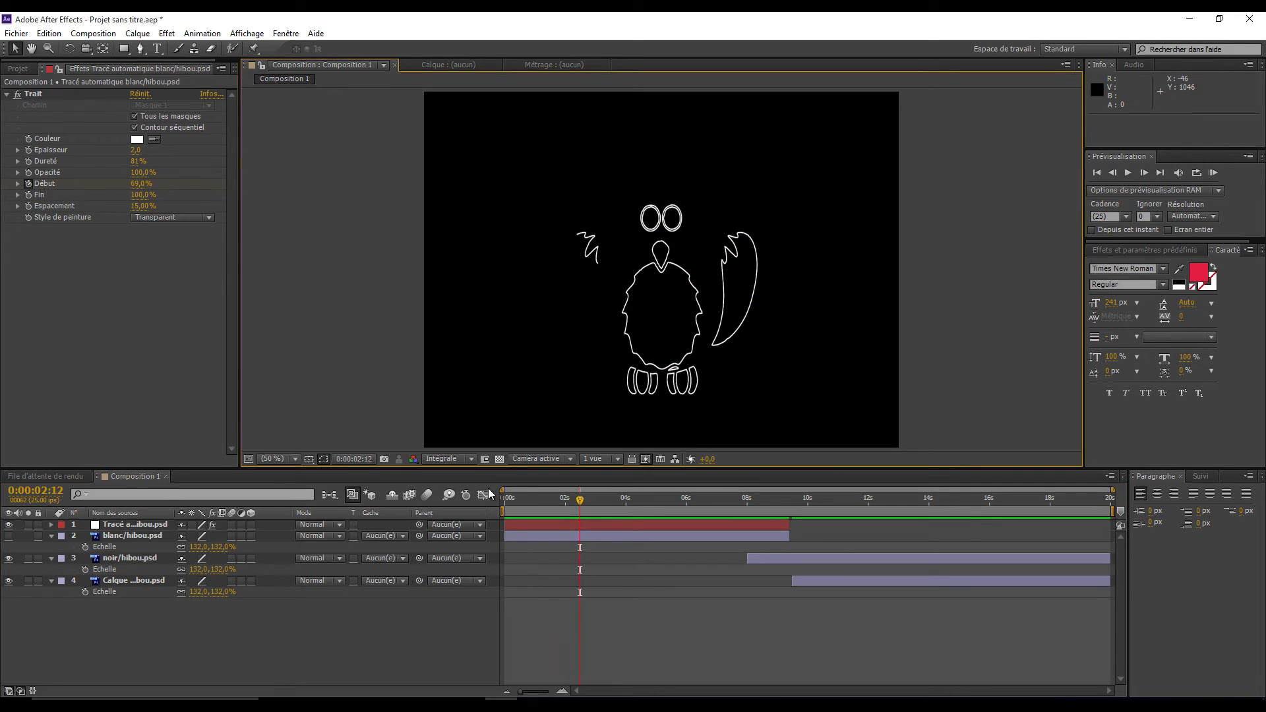
key(Home)
key(space)
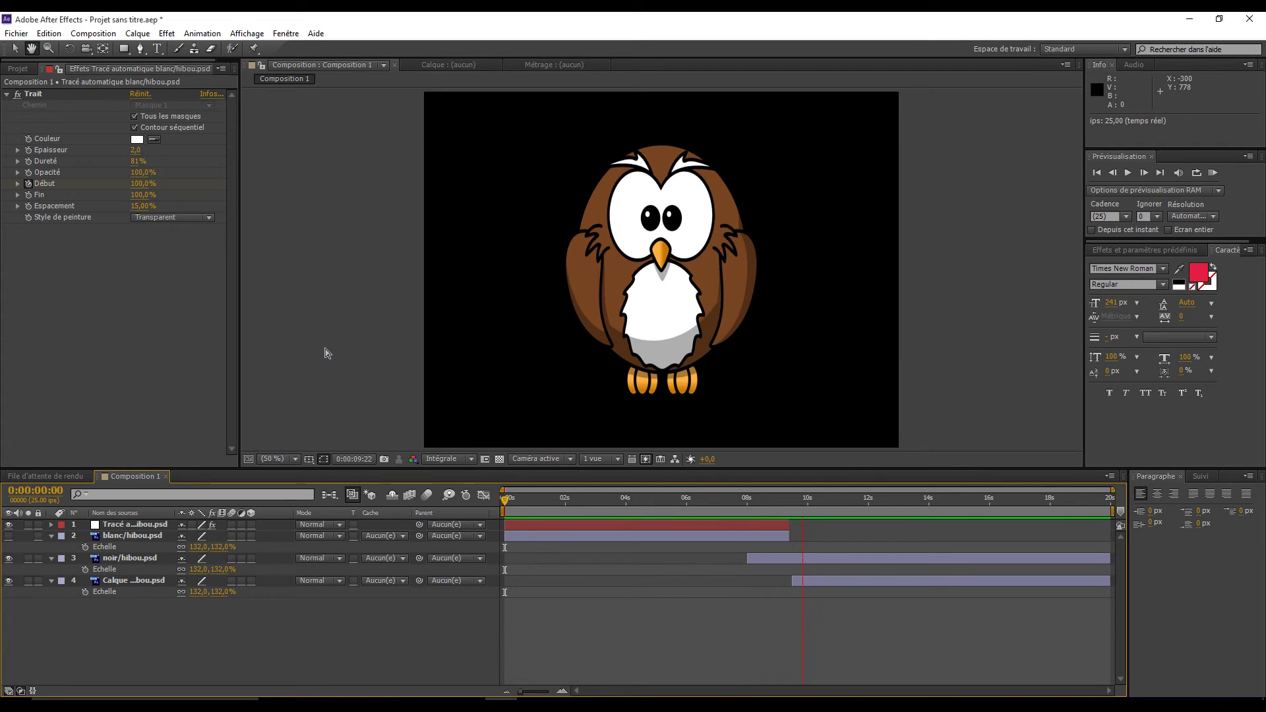
click(602, 626)
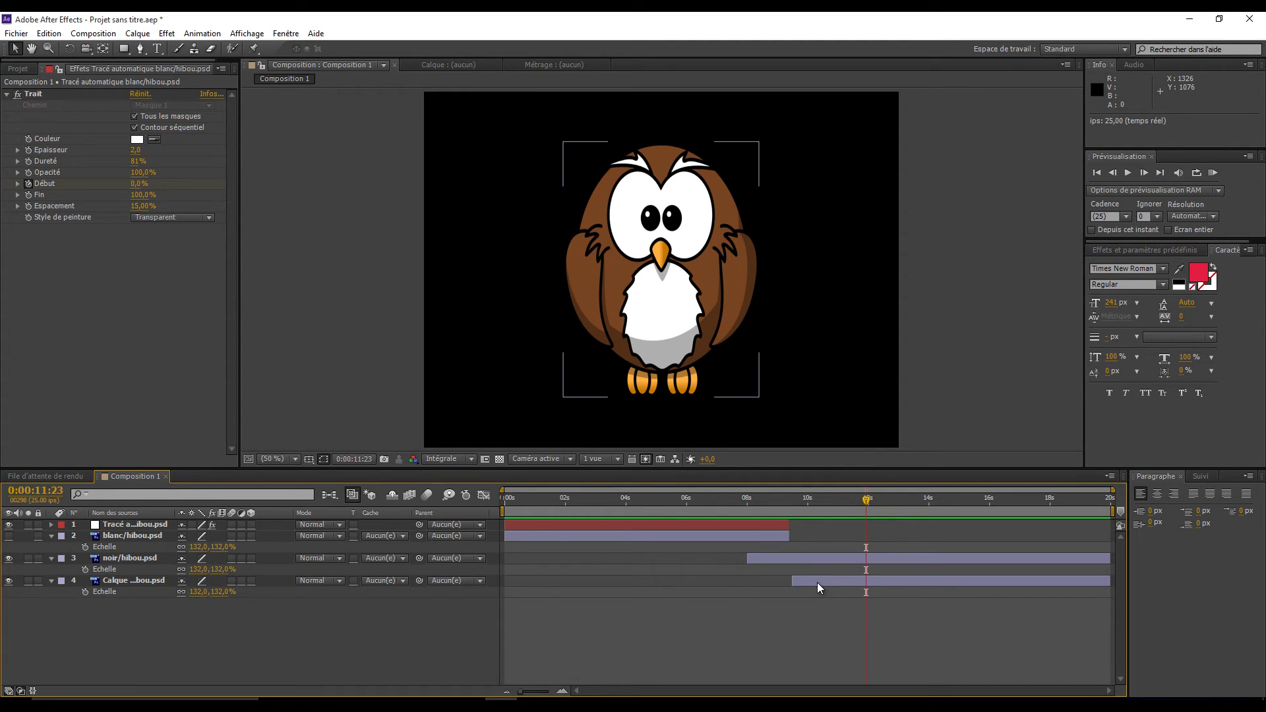
Step: Apply the Volet linéaire transition to the Calque 0 layer and keyframe its Pourcentage between about 0:00:09:12 and 12 s
click(139, 581)
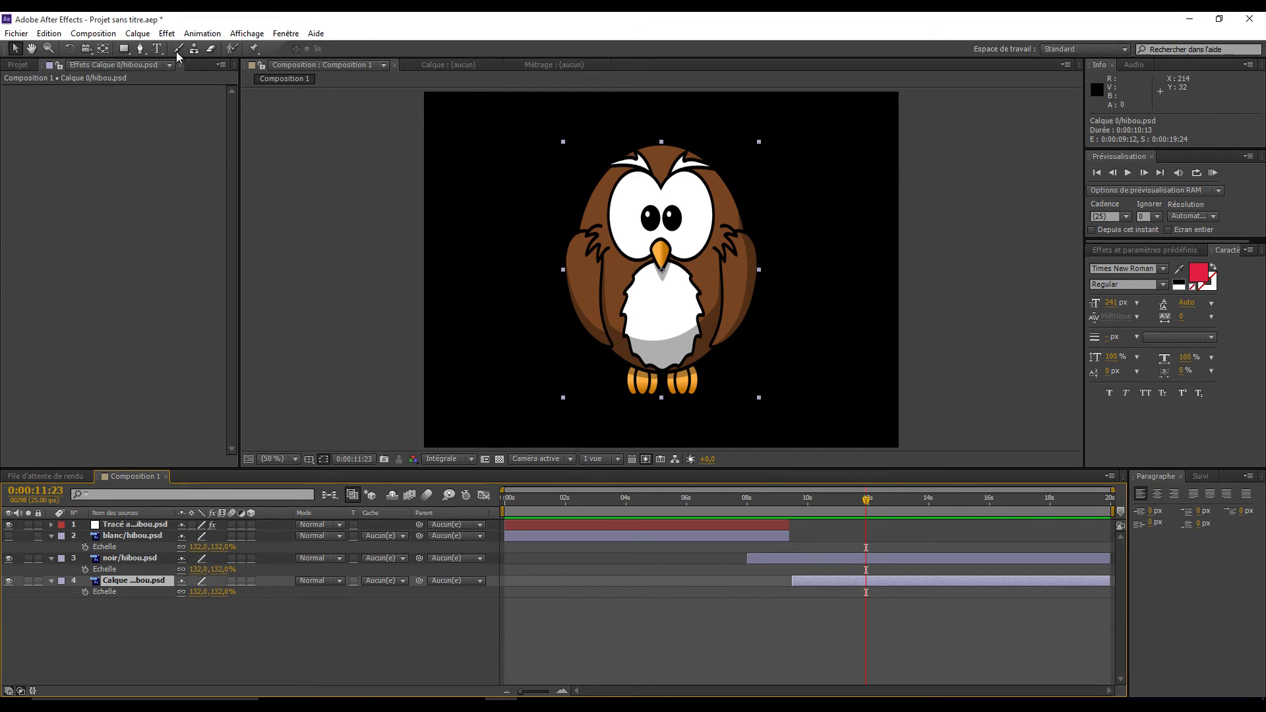
click(167, 34)
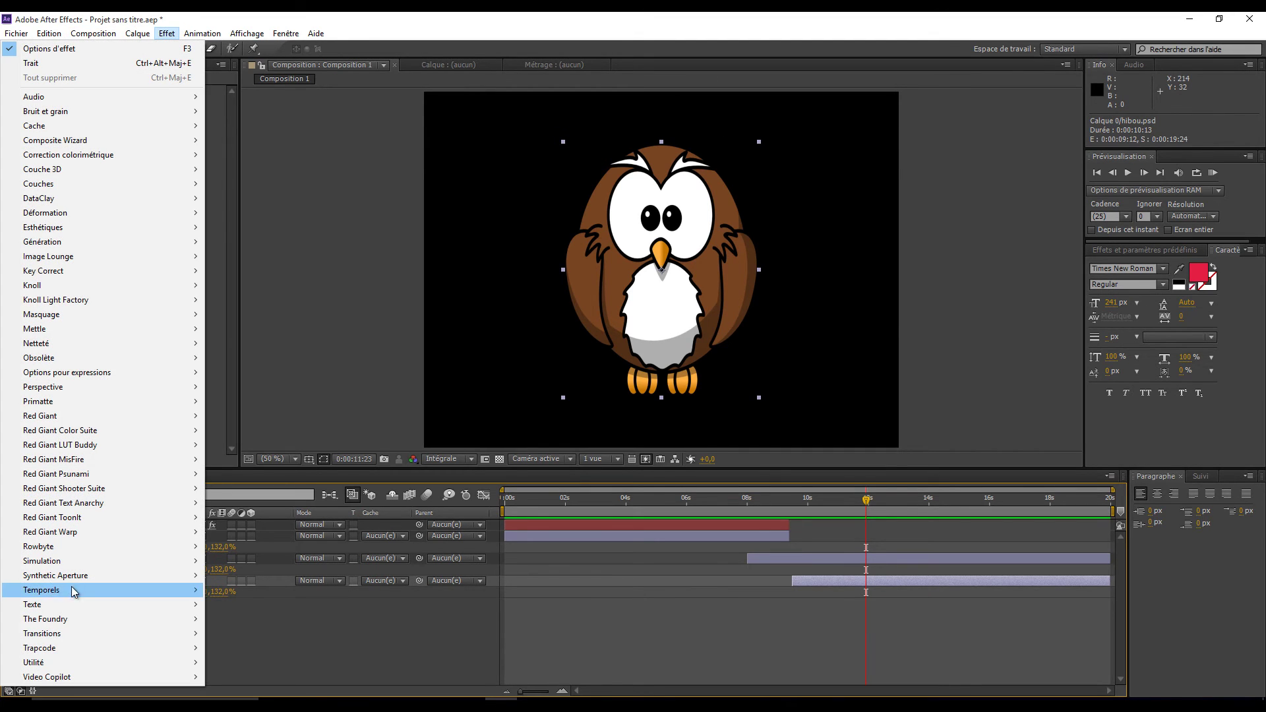
mouse_move(135, 634)
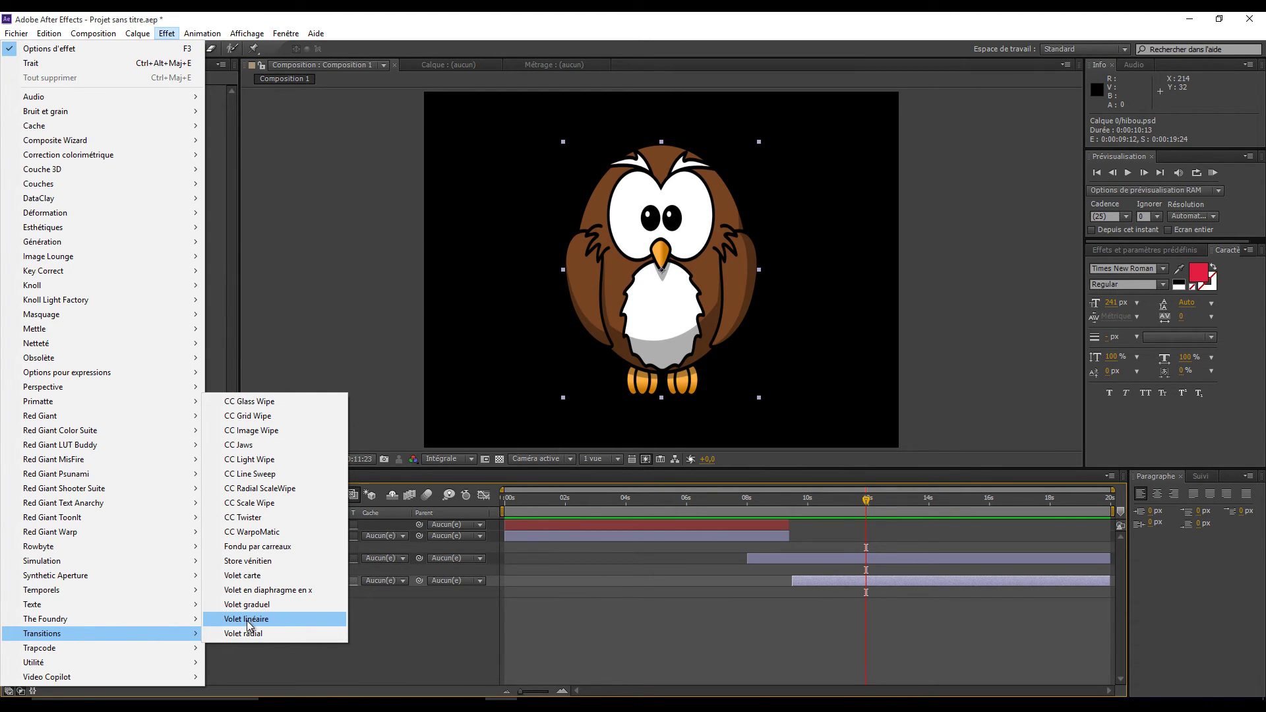
key(Down)
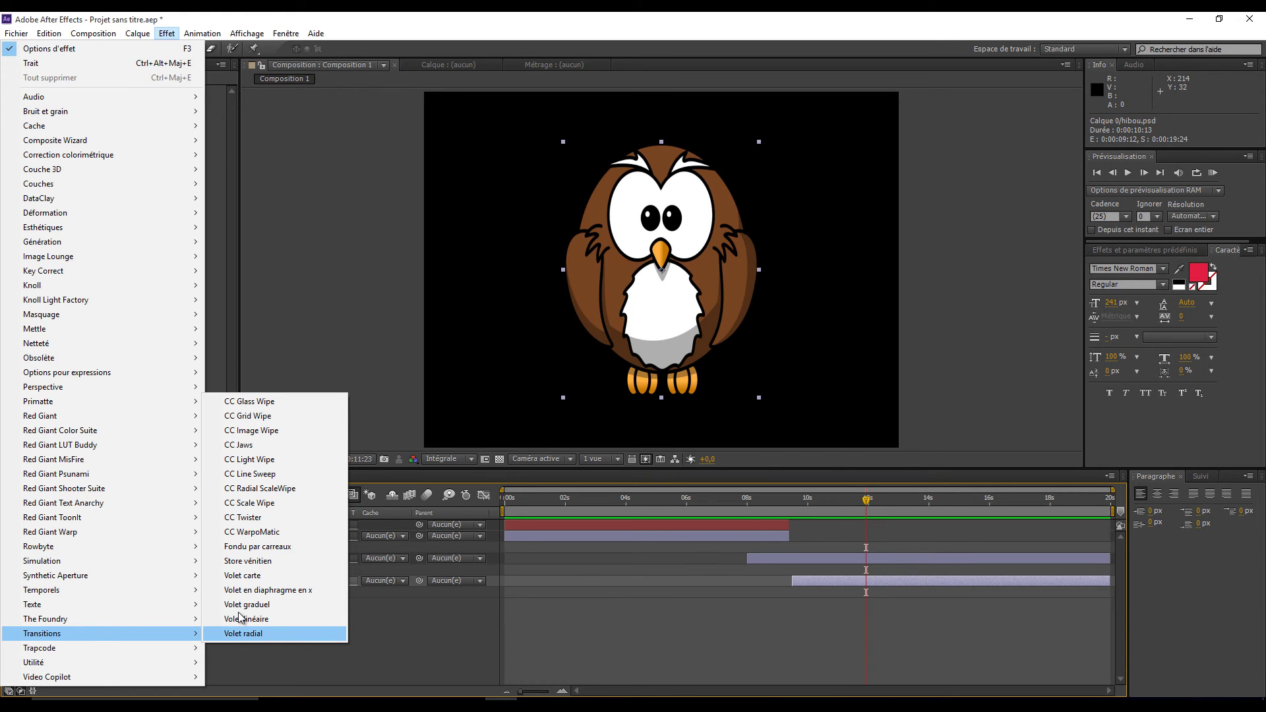
click(241, 617)
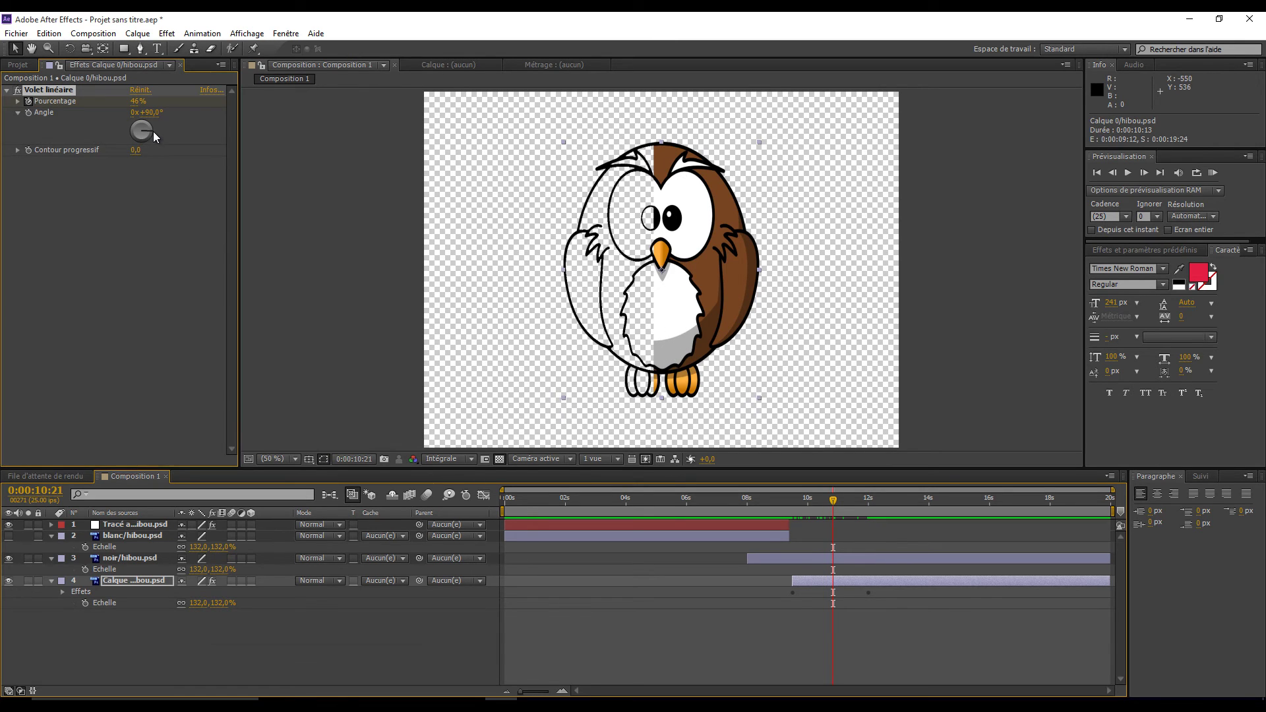
Step: Set the Volet linéaire's angle to -2° and its Contour progressif to 30, and check the wipe on the owl
mouse_move(147, 132)
mouse_down()
mouse_move(140, 140)
mouse_move(142, 113)
mouse_move(154, 155)
mouse_up()
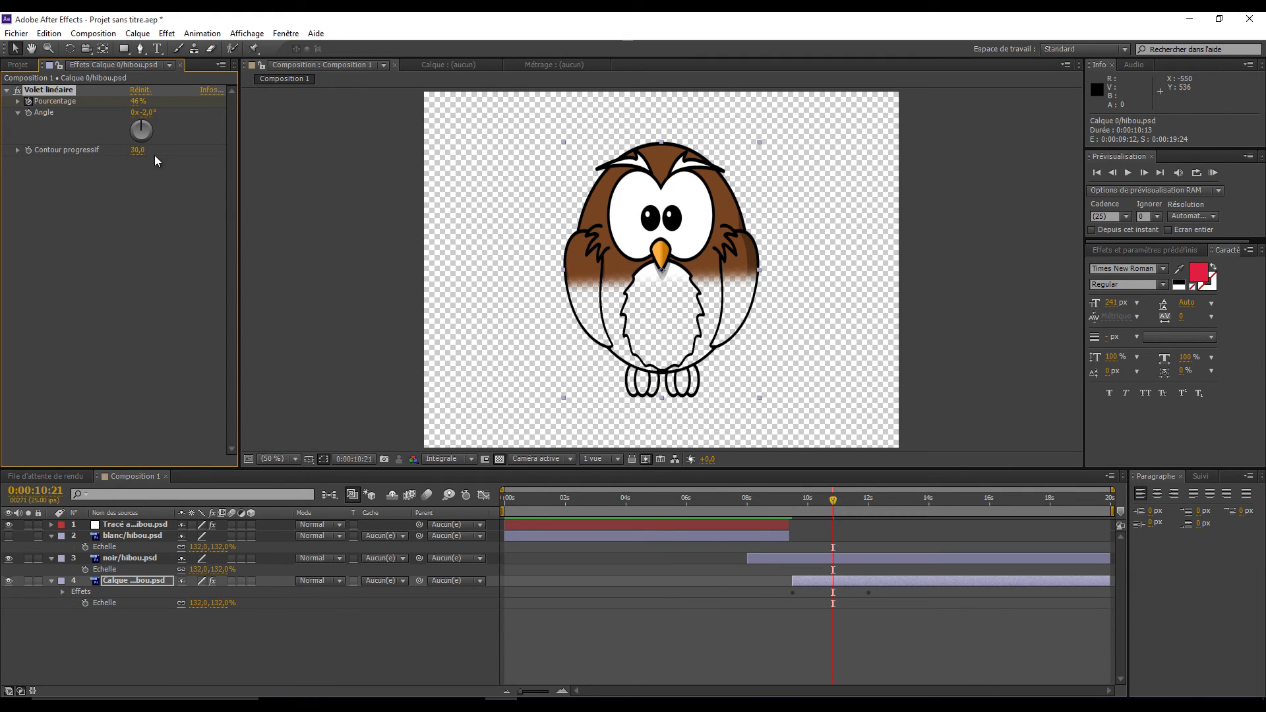
drag(820, 513, 848, 567)
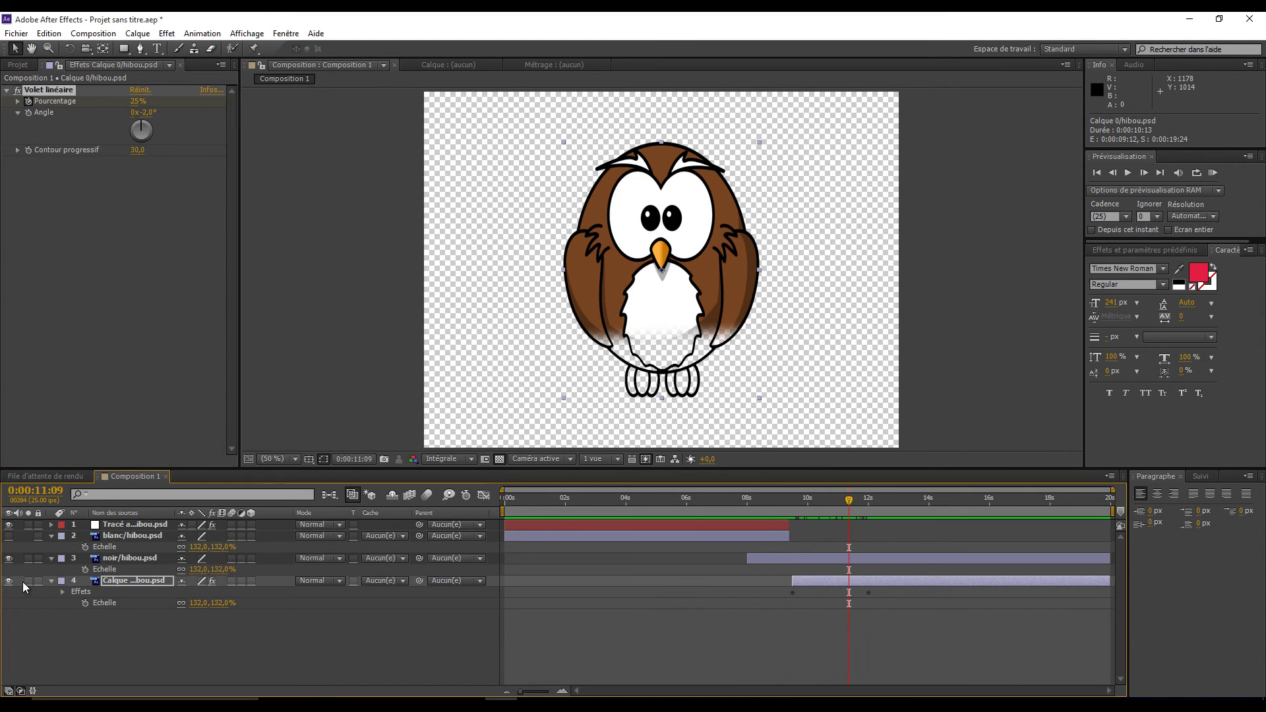
click(52, 581)
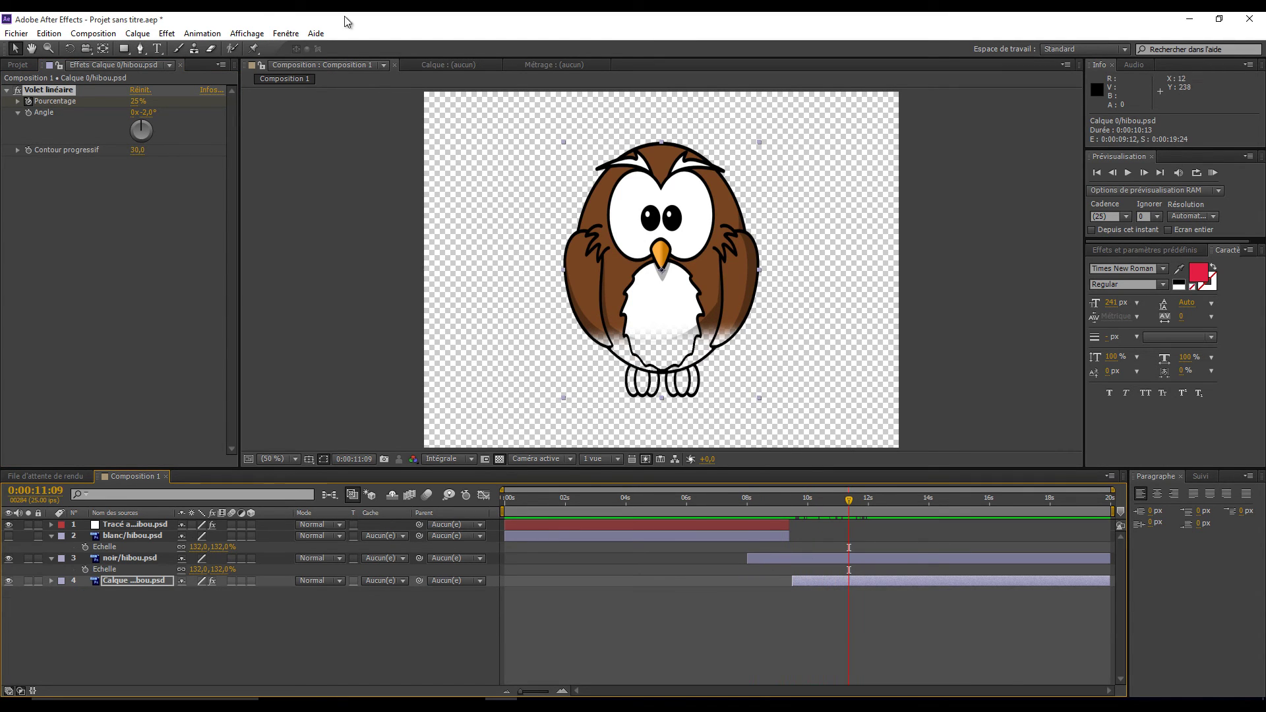
Step: Create a light blue solid layer of 1440 × 1080 px
click(137, 33)
mouse_move(62, 51)
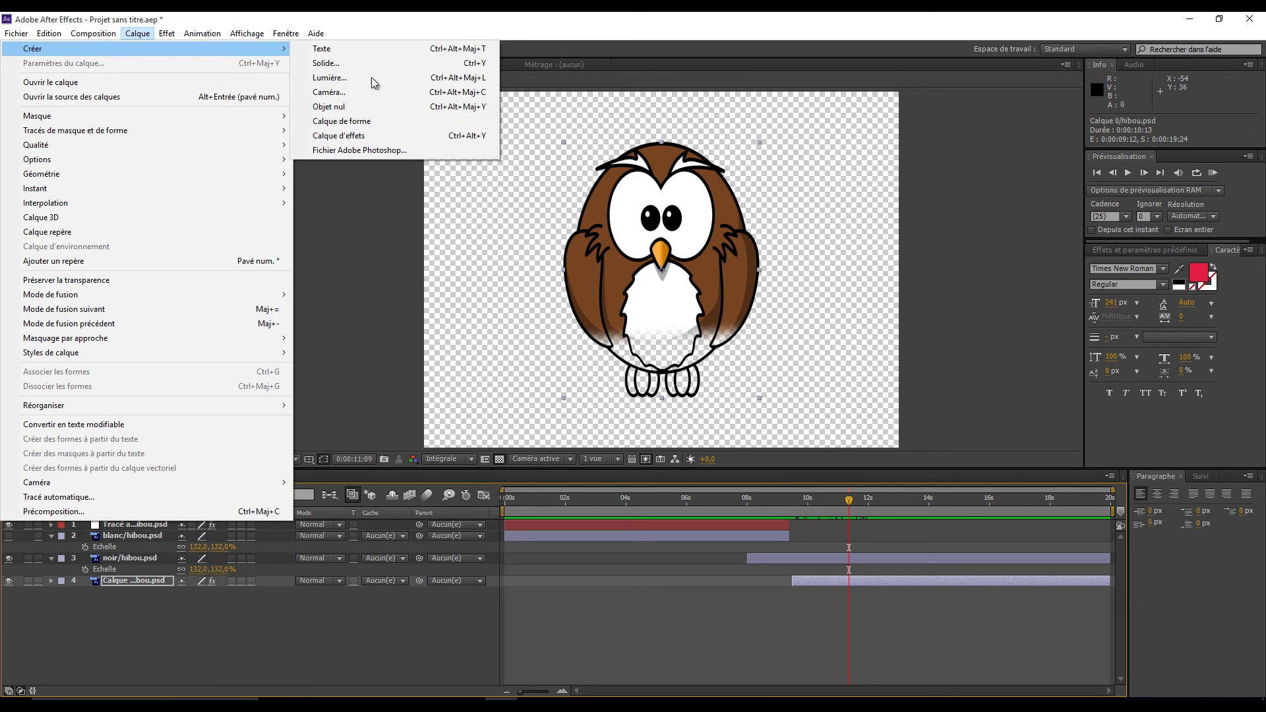
click(326, 63)
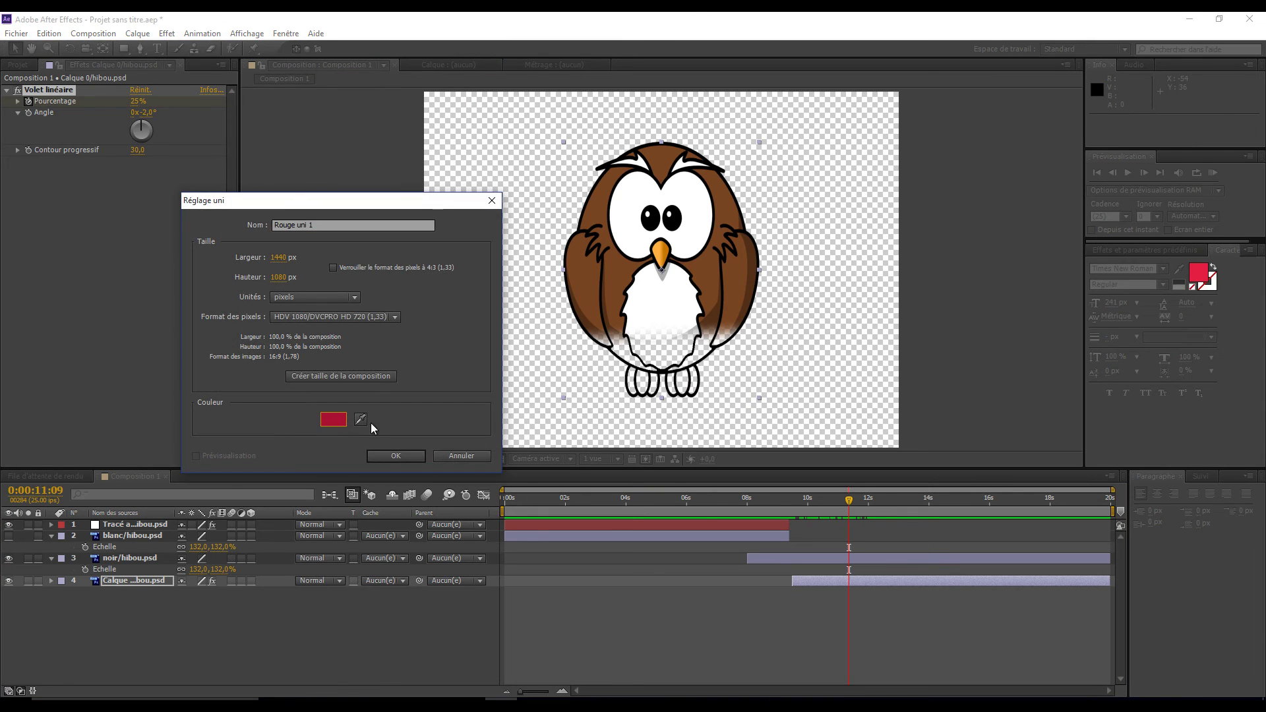
click(334, 419)
click(489, 307)
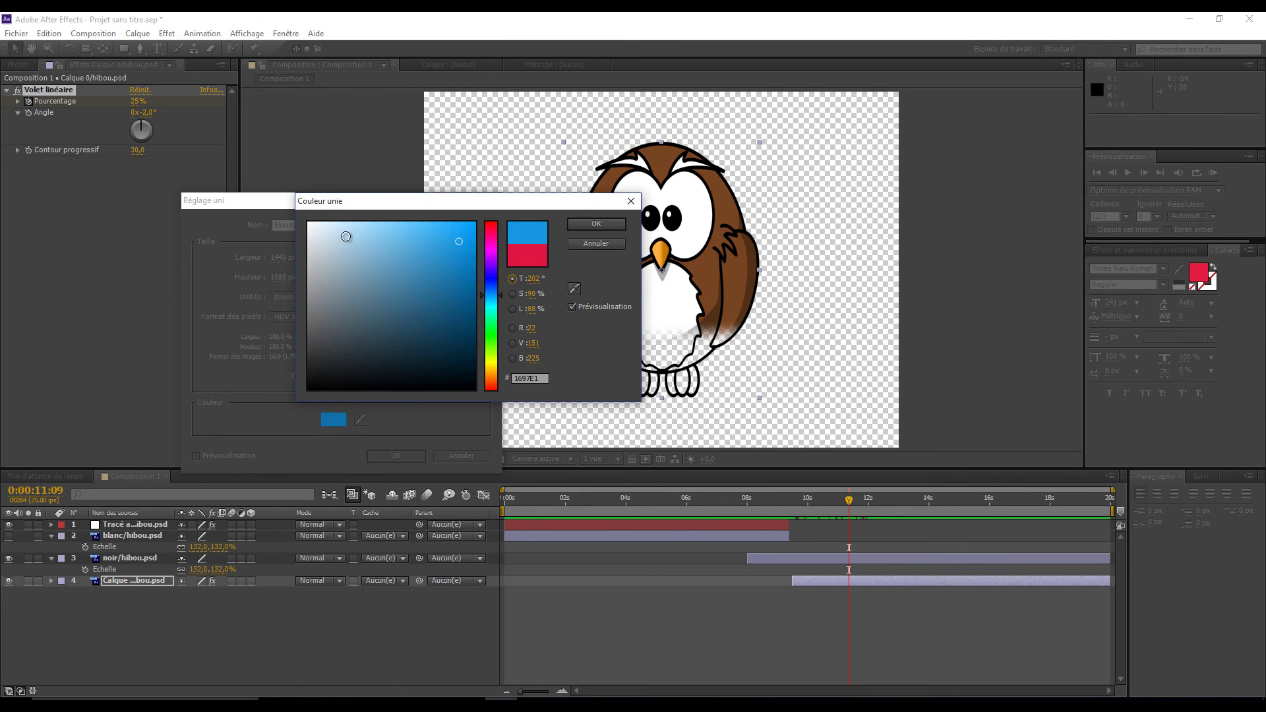
click(359, 238)
click(596, 224)
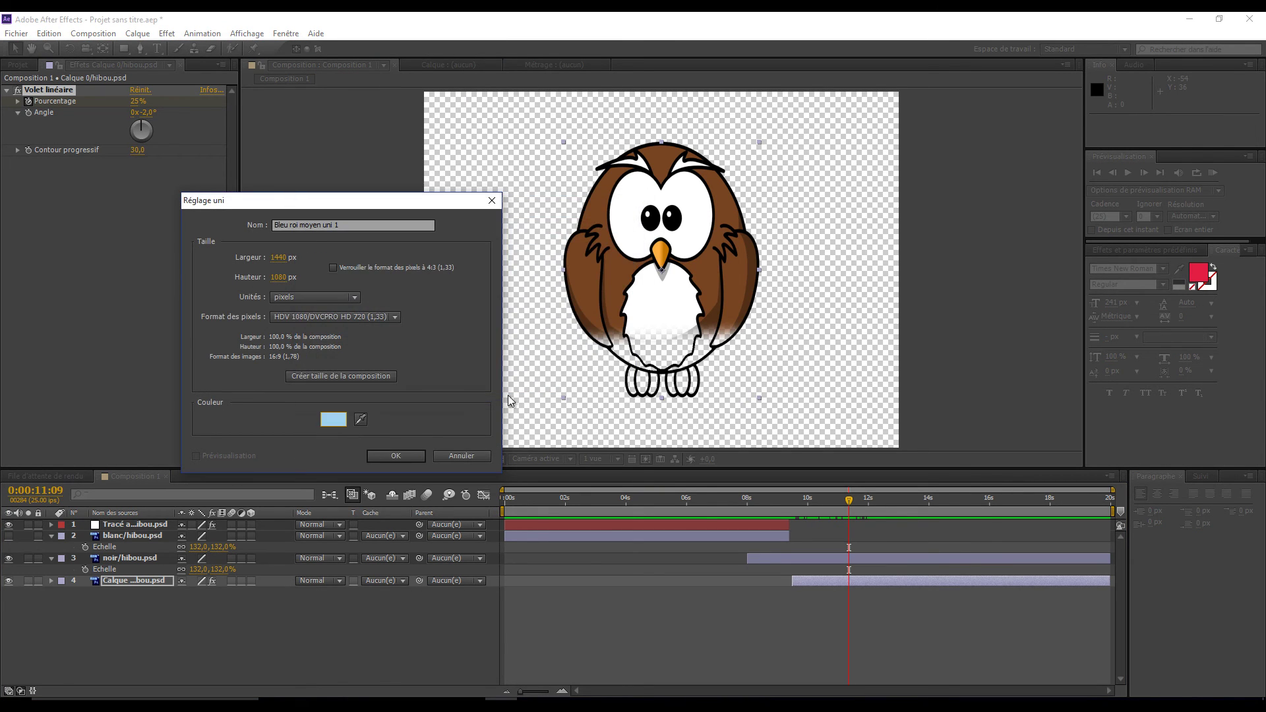
click(396, 456)
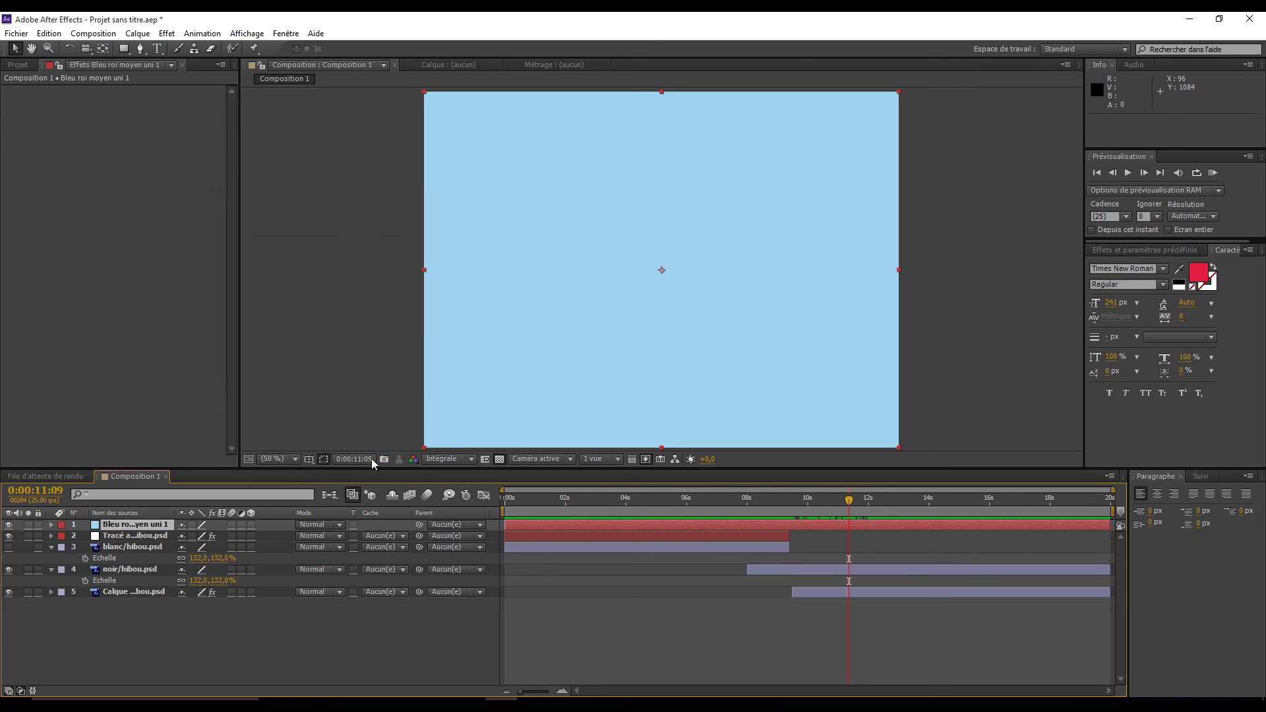
Step: Place the light blue solid beneath all other layers as the background, and preview the animation from the start
drag(168, 538, 198, 666)
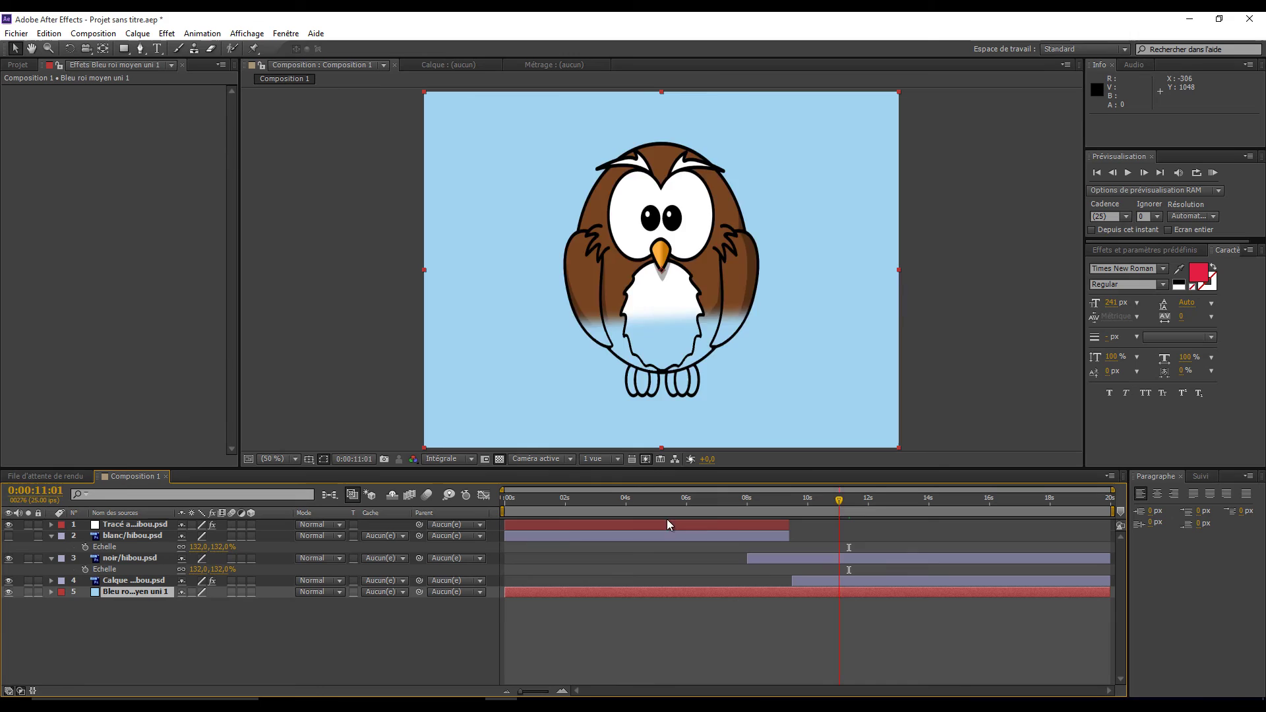
key(Home)
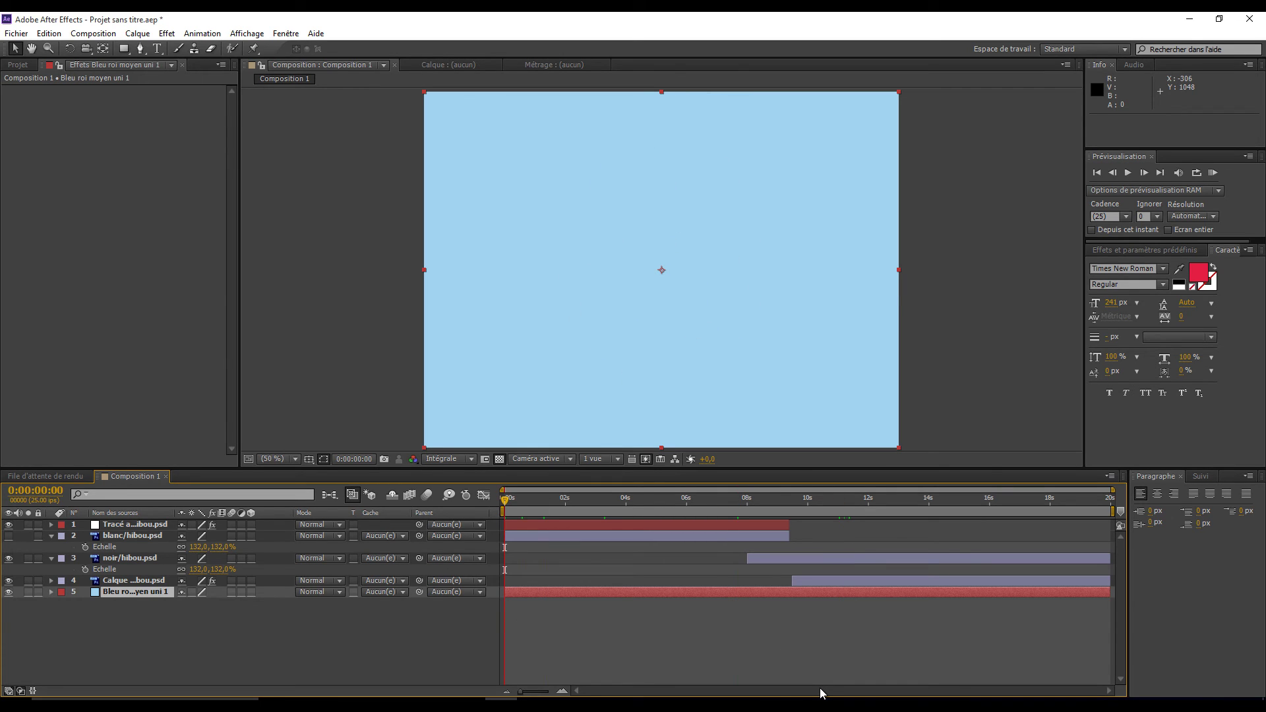
key(space)
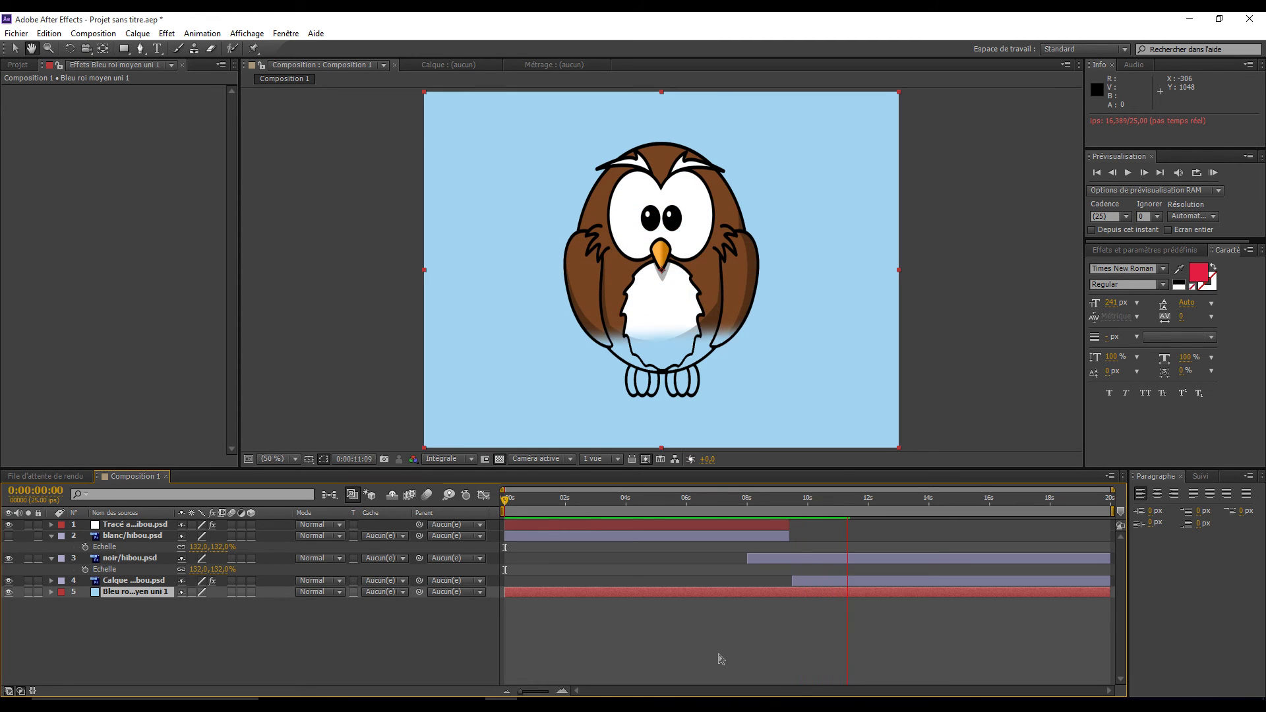
key(space)
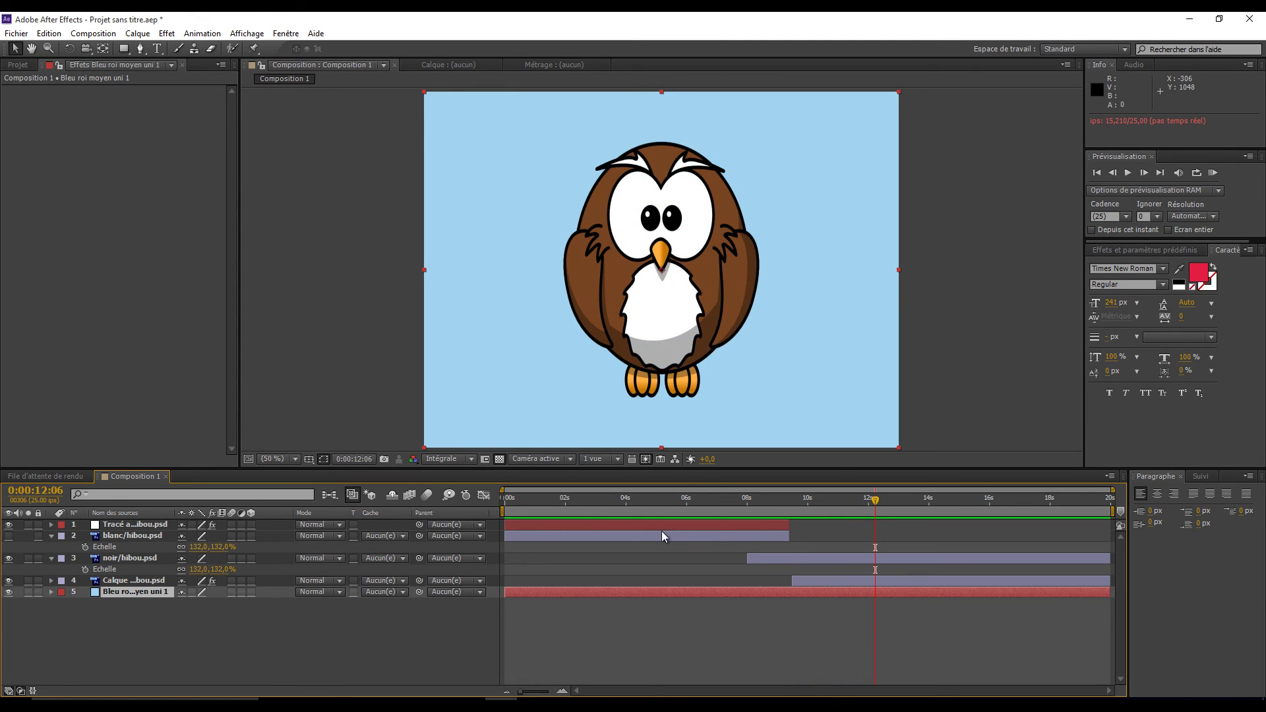
Step: Change the Trait colour of the auto-traced layer to near-black 070707, and preview the animation from the start
click(632, 525)
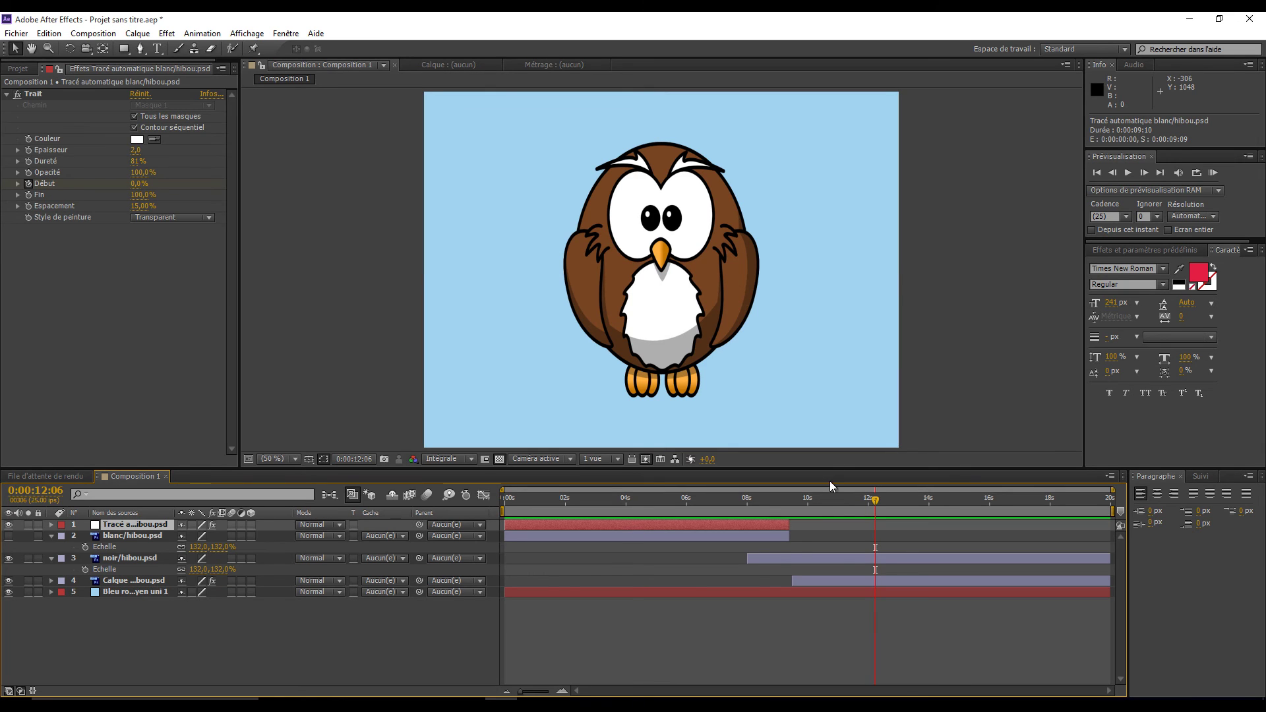
click(137, 139)
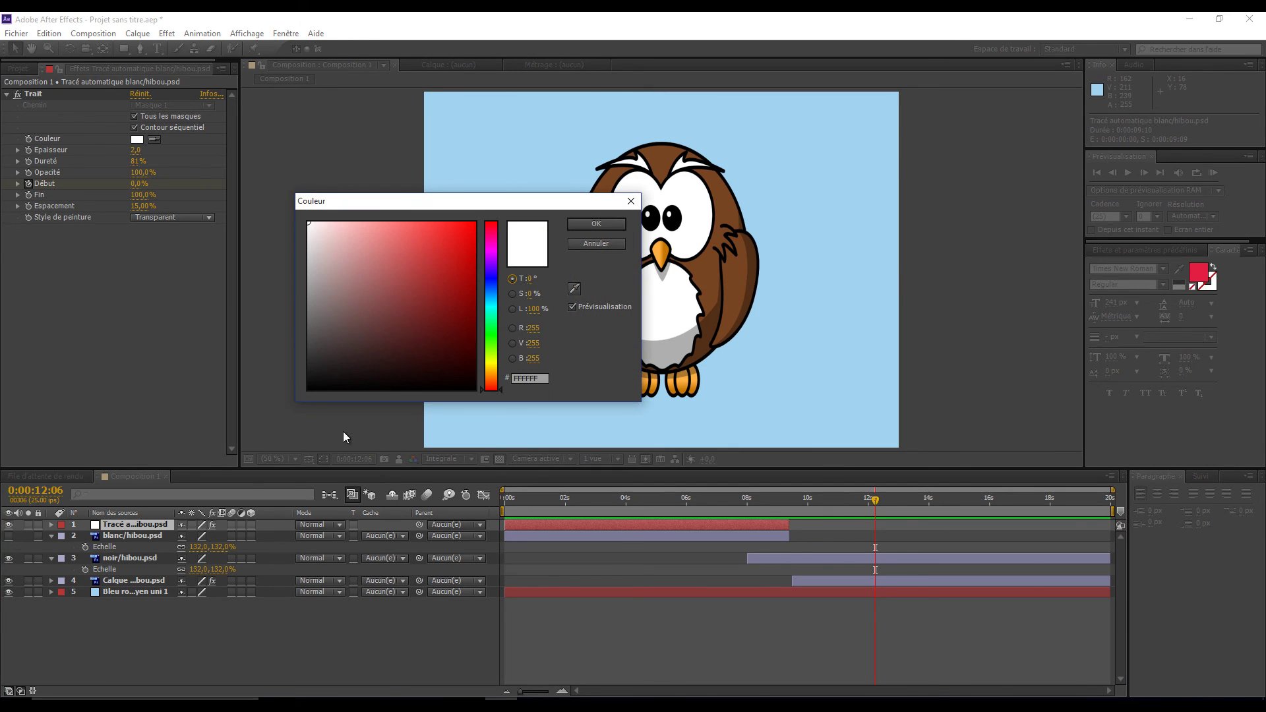
click(311, 385)
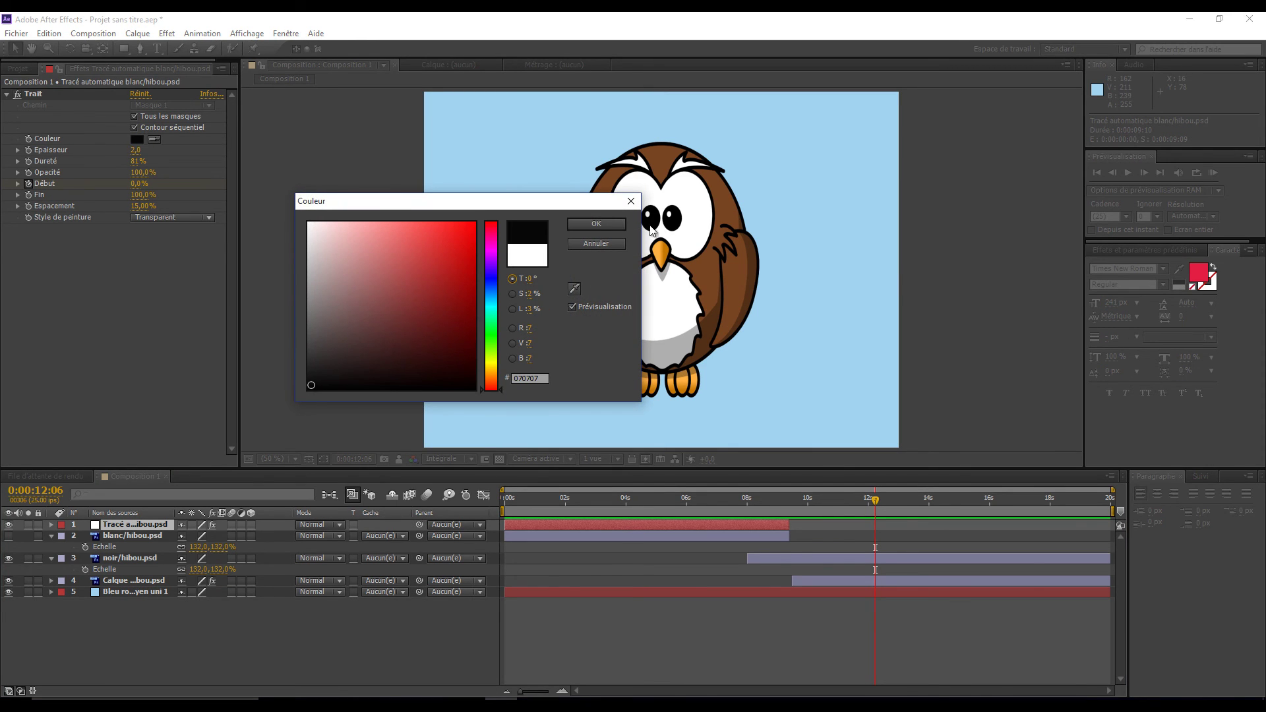
click(596, 224)
key(Home)
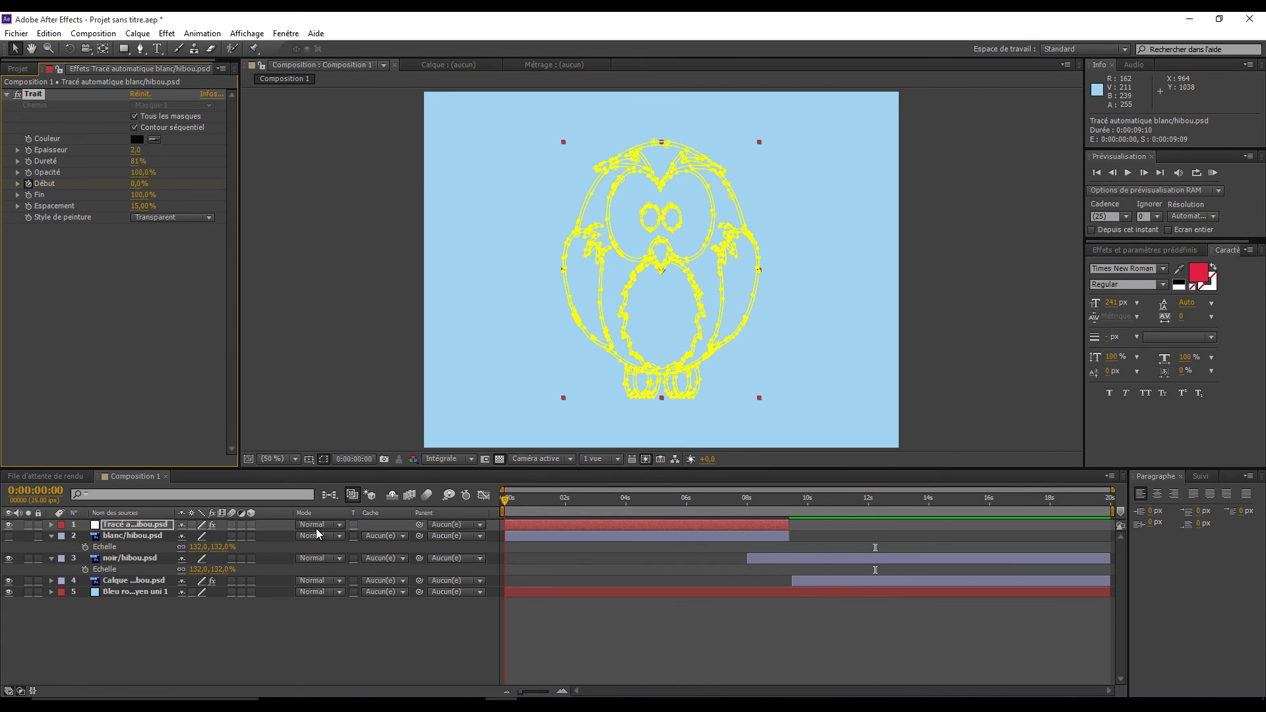
click(246, 508)
key(space)
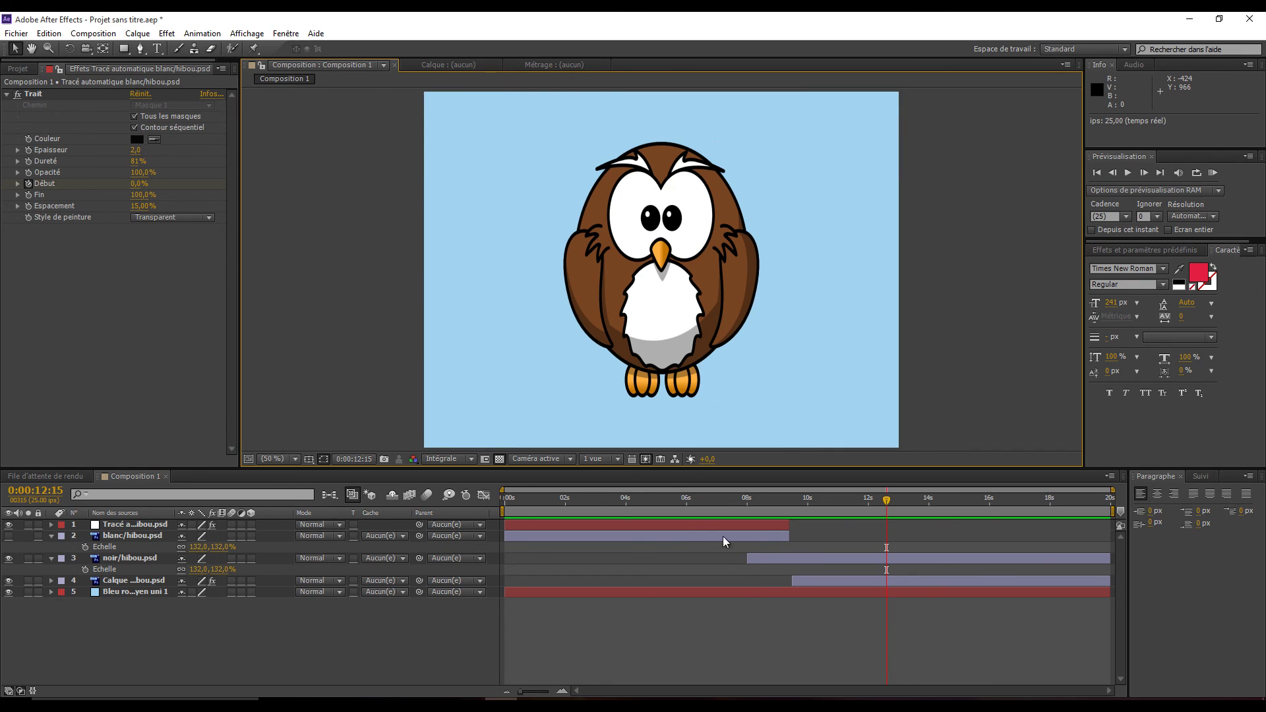
Step: Keyframe a fade-in of the noir layer's Opacité from 0% at 8 s, ending at about 9.3 s, and preview the animation
click(753, 560)
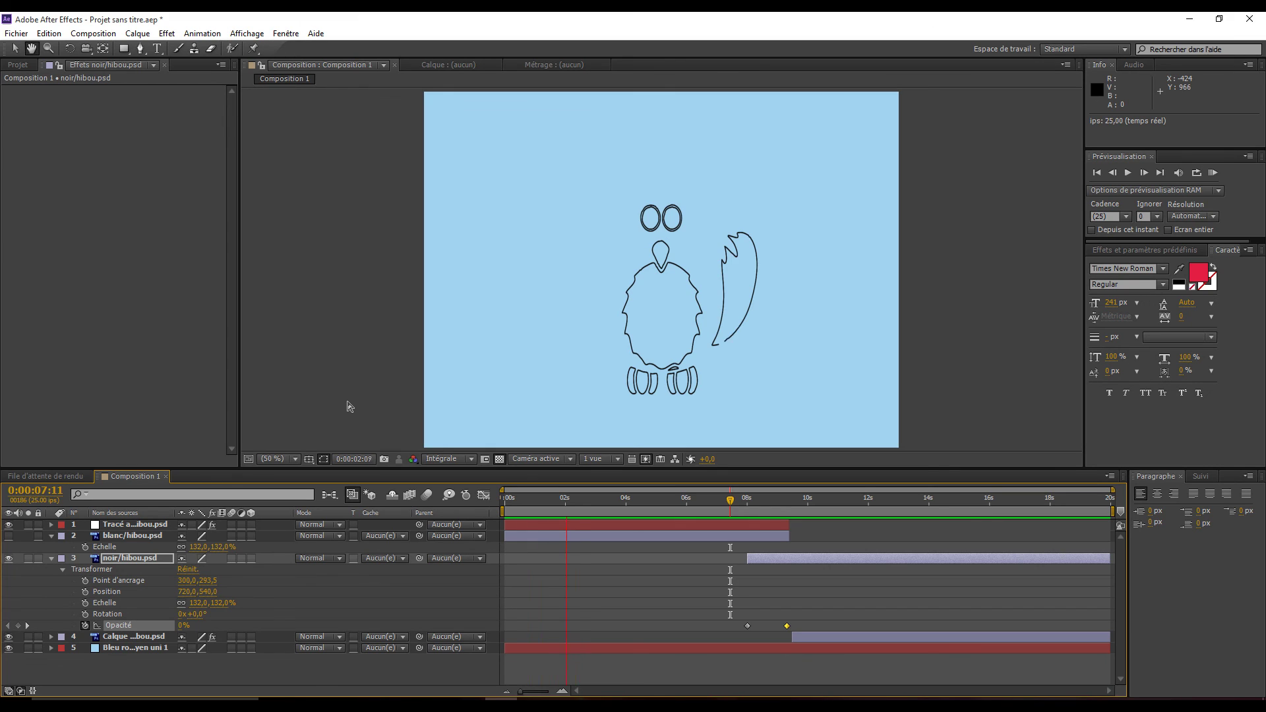
key(space)
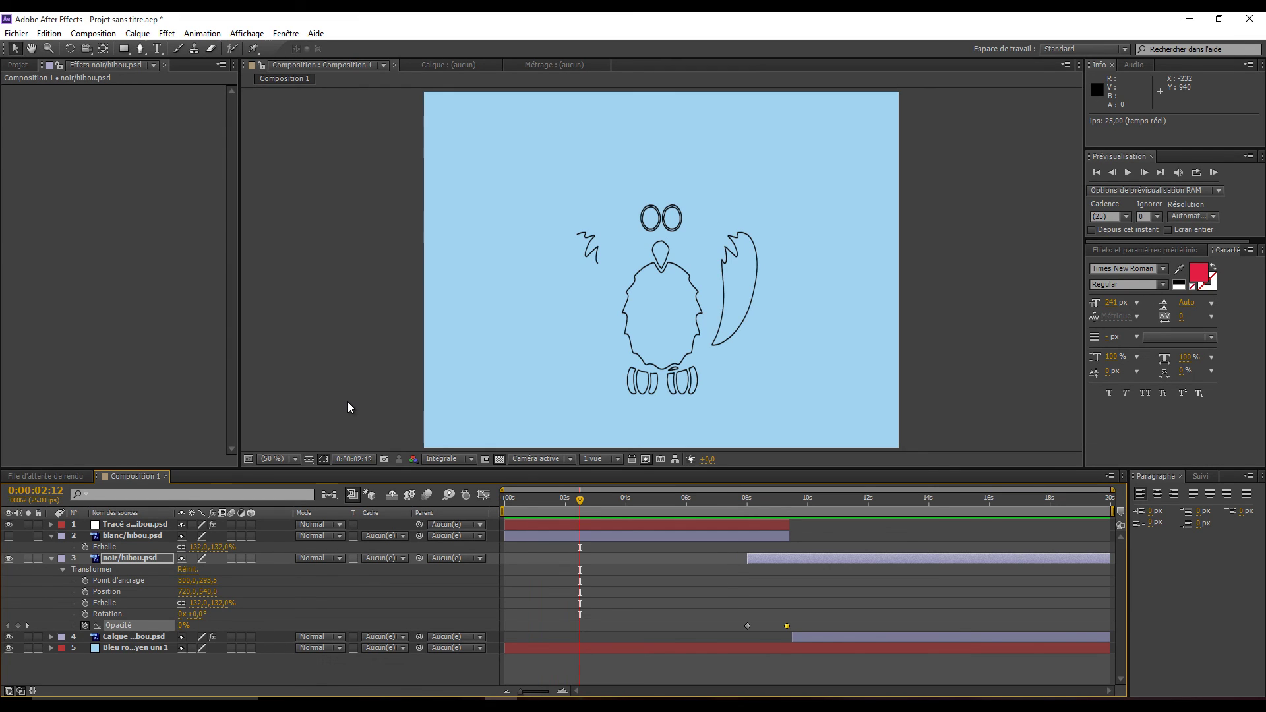